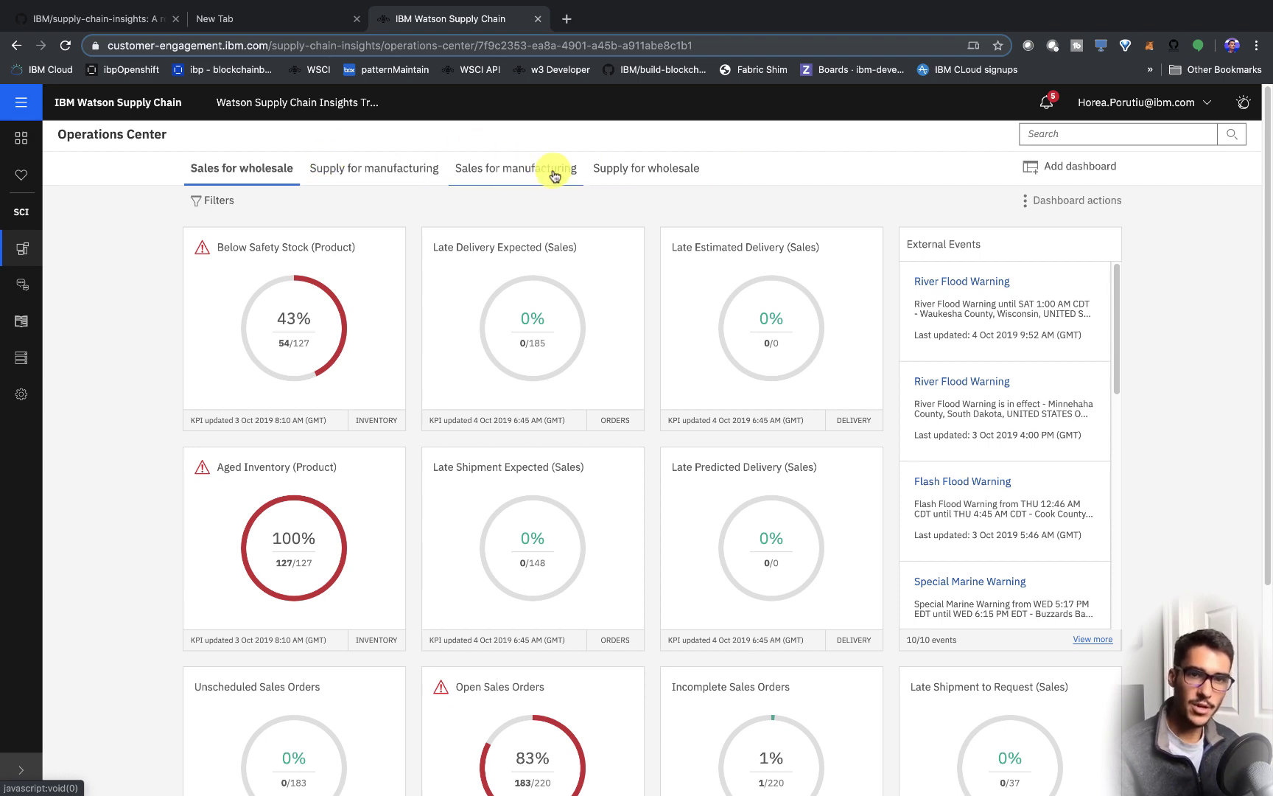
Open the dashboard filters and review the Destination and Origin filter values
click(222, 206)
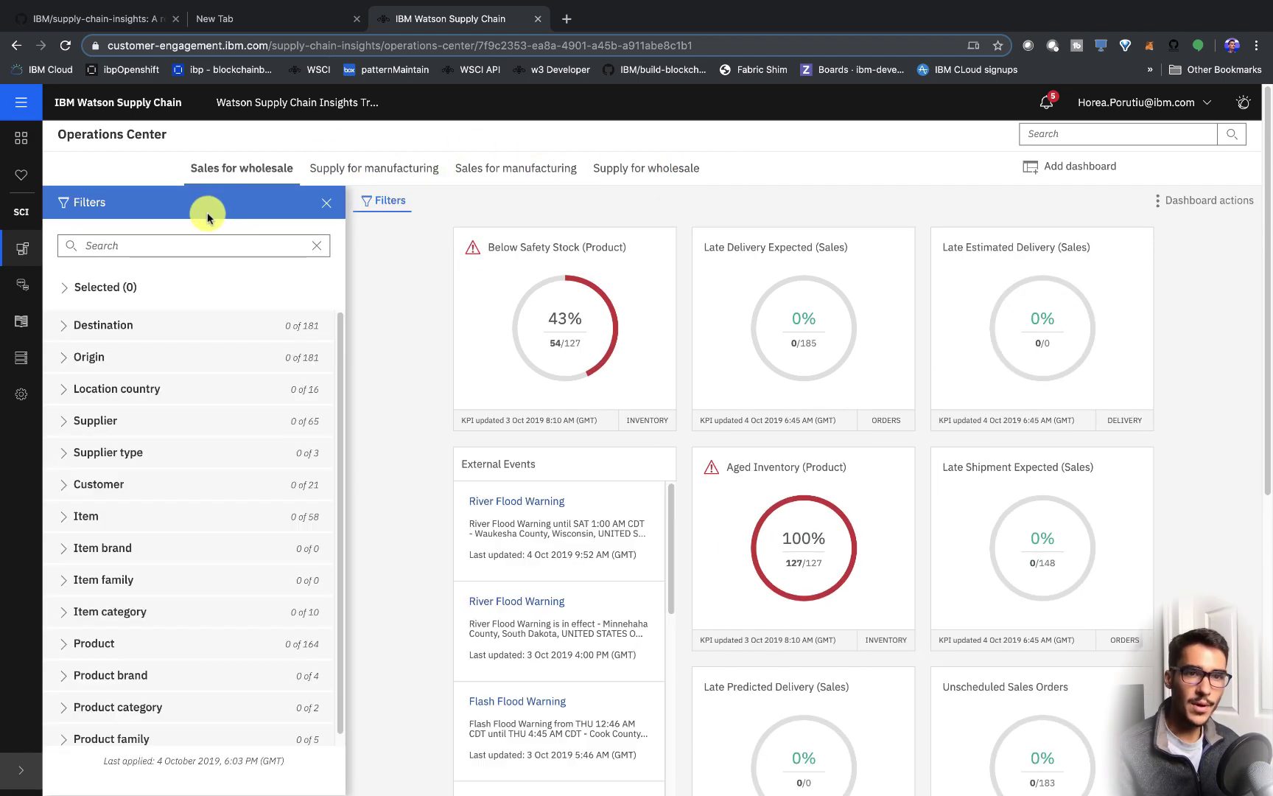
scroll(147, 374, down, 1)
scroll(148, 372, up, 1)
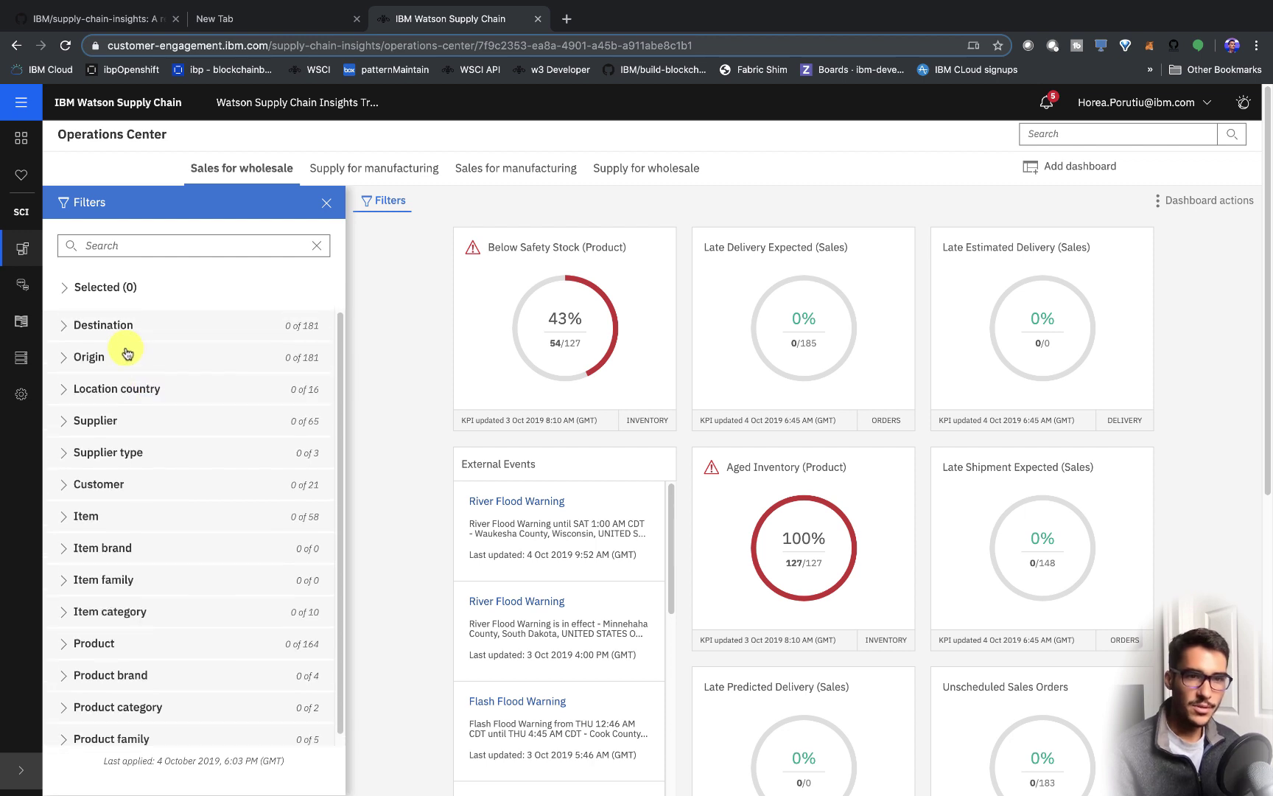
click(69, 330)
click(69, 332)
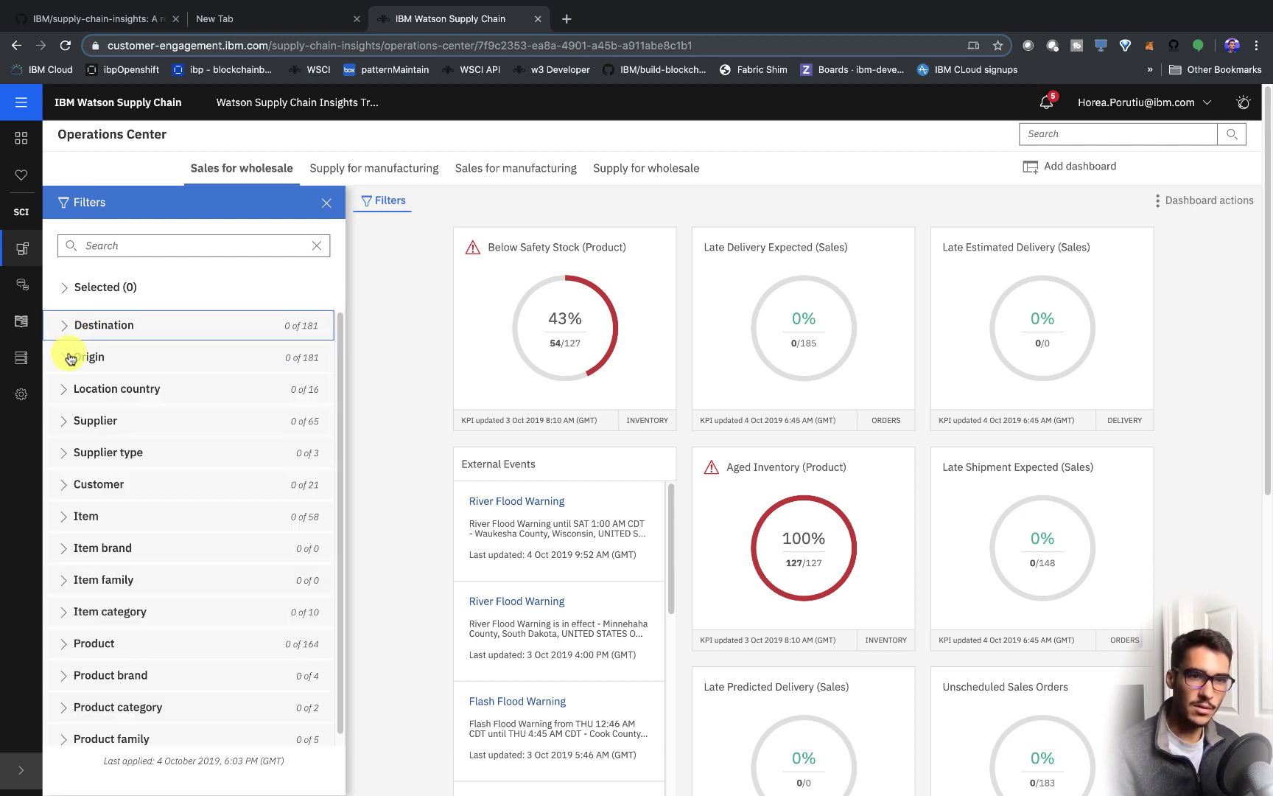
click(71, 357)
click(71, 358)
Review the Location country, Supplier and Customer filter values, then close the filters
click(67, 391)
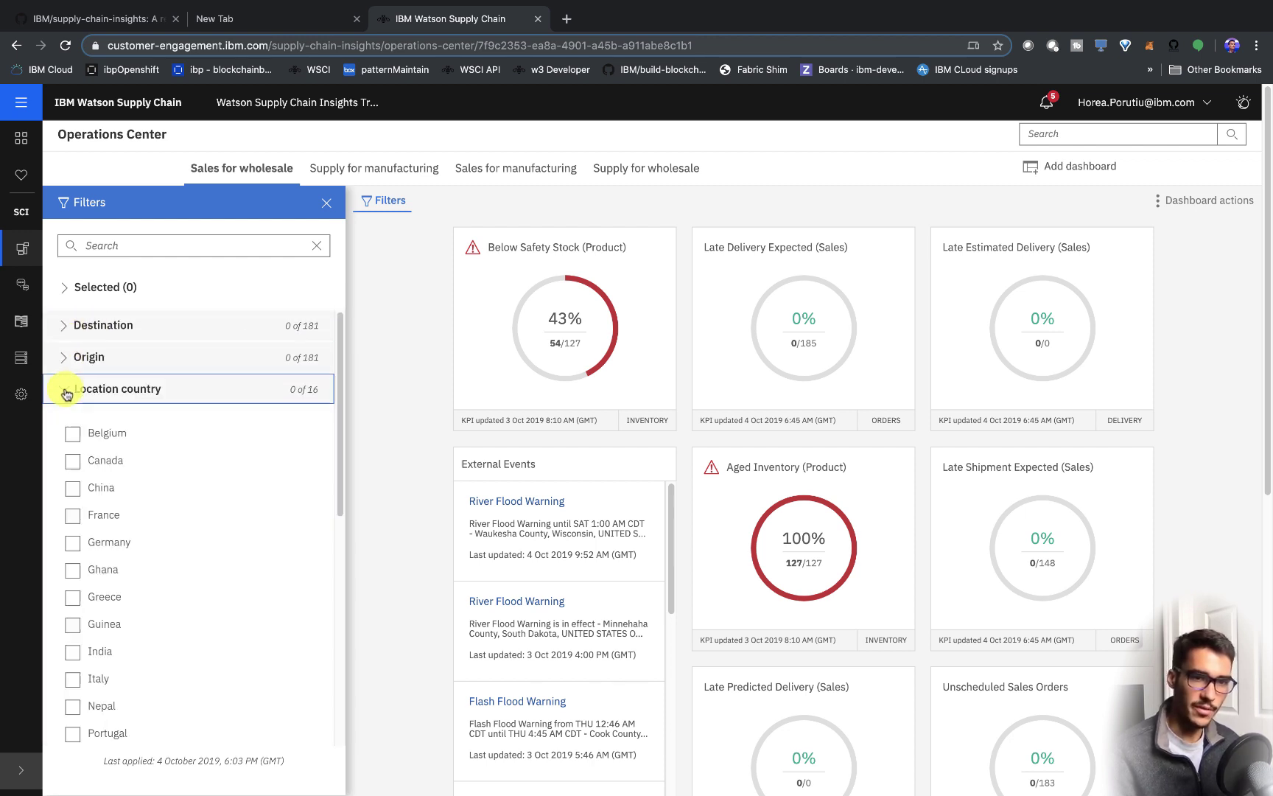
click(67, 392)
click(63, 420)
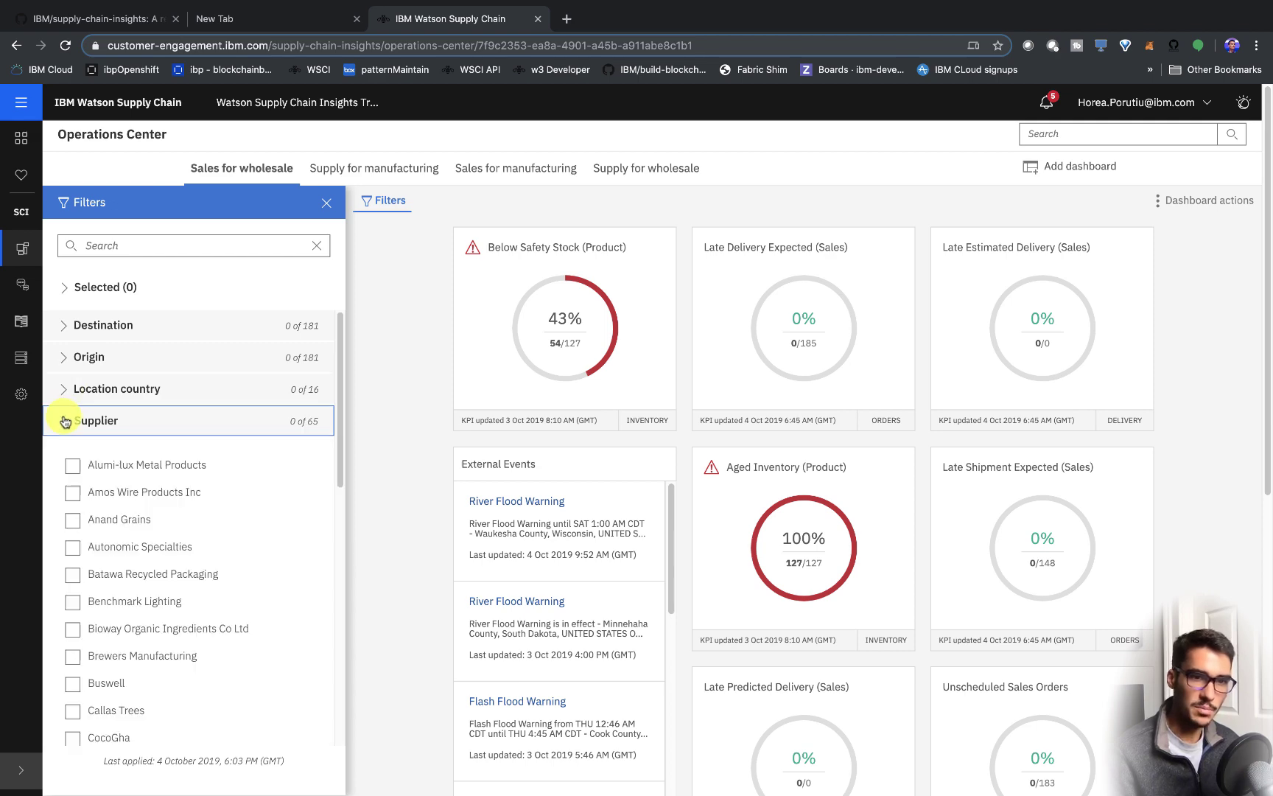
click(63, 419)
click(63, 484)
click(63, 484)
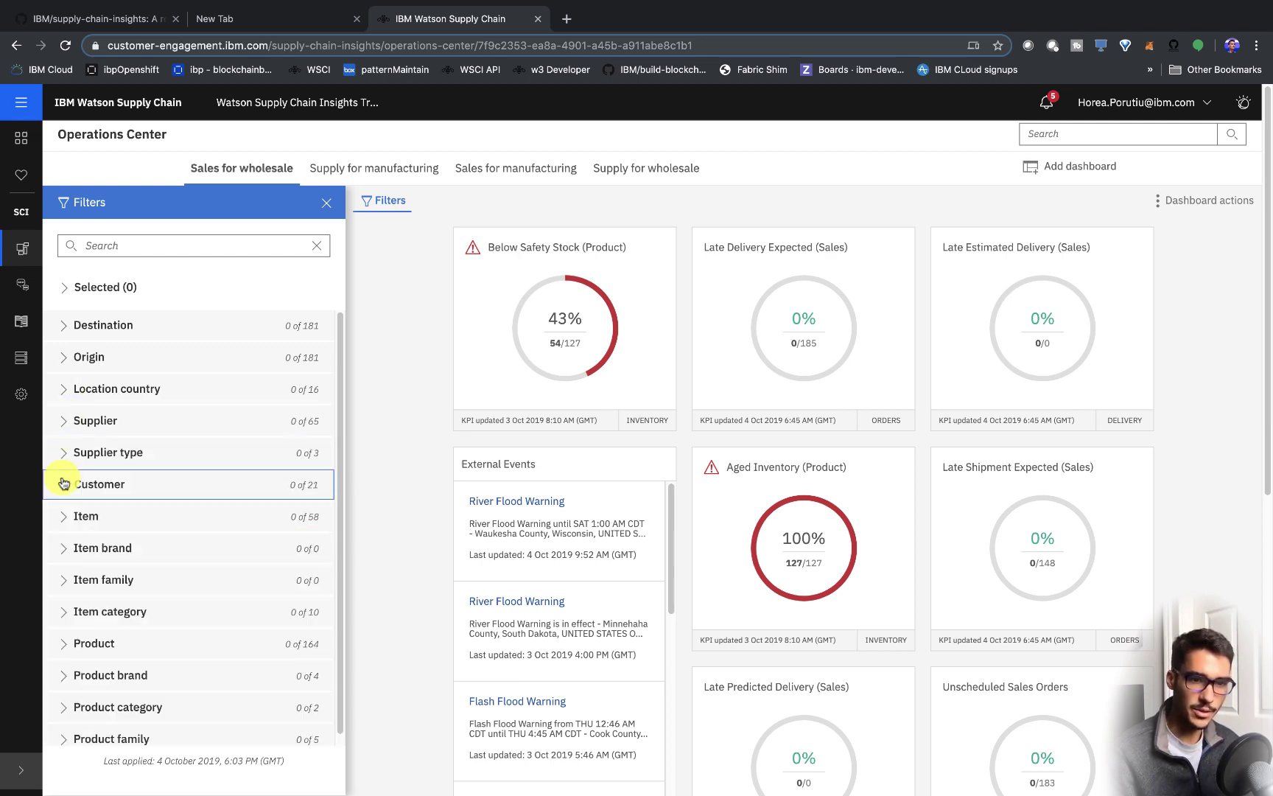
click(328, 210)
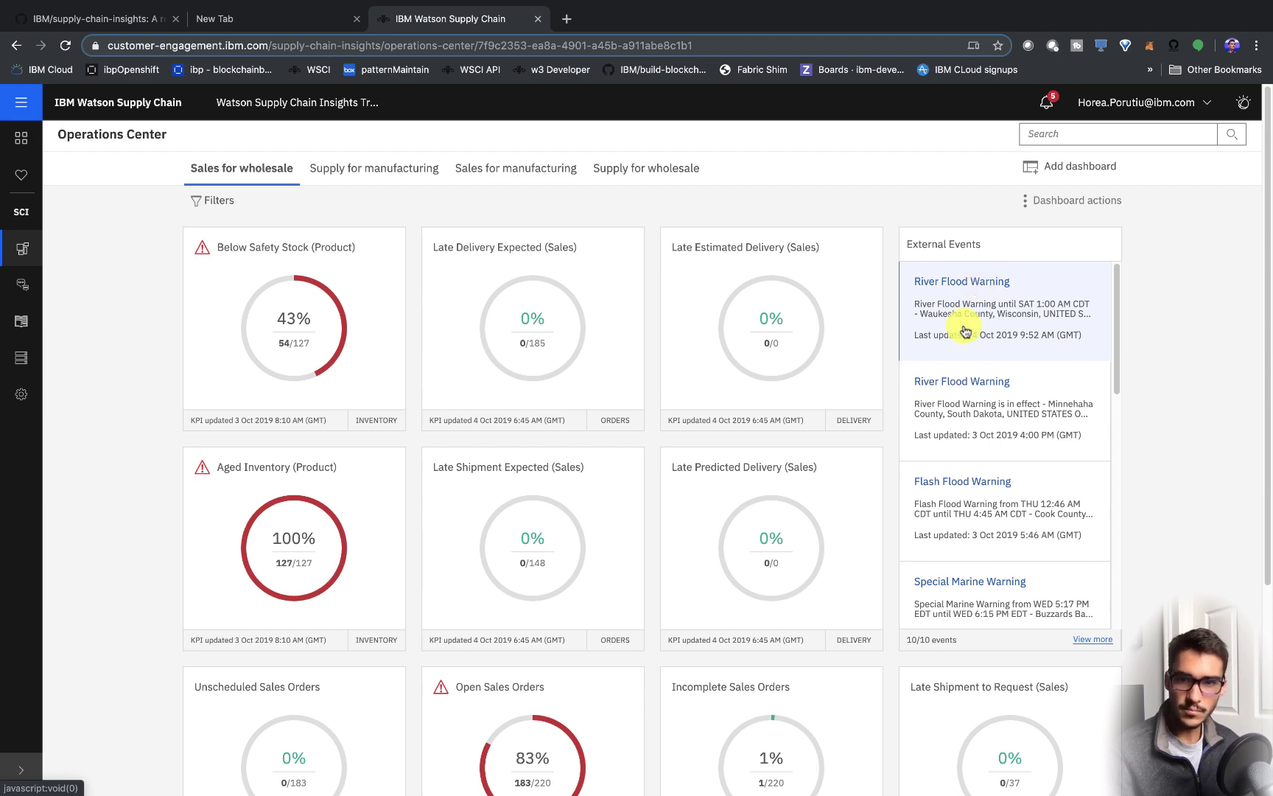
Inspect the River Flood Warning event and the 9 events affecting supplier Total Source Extrusion Corporation
click(969, 290)
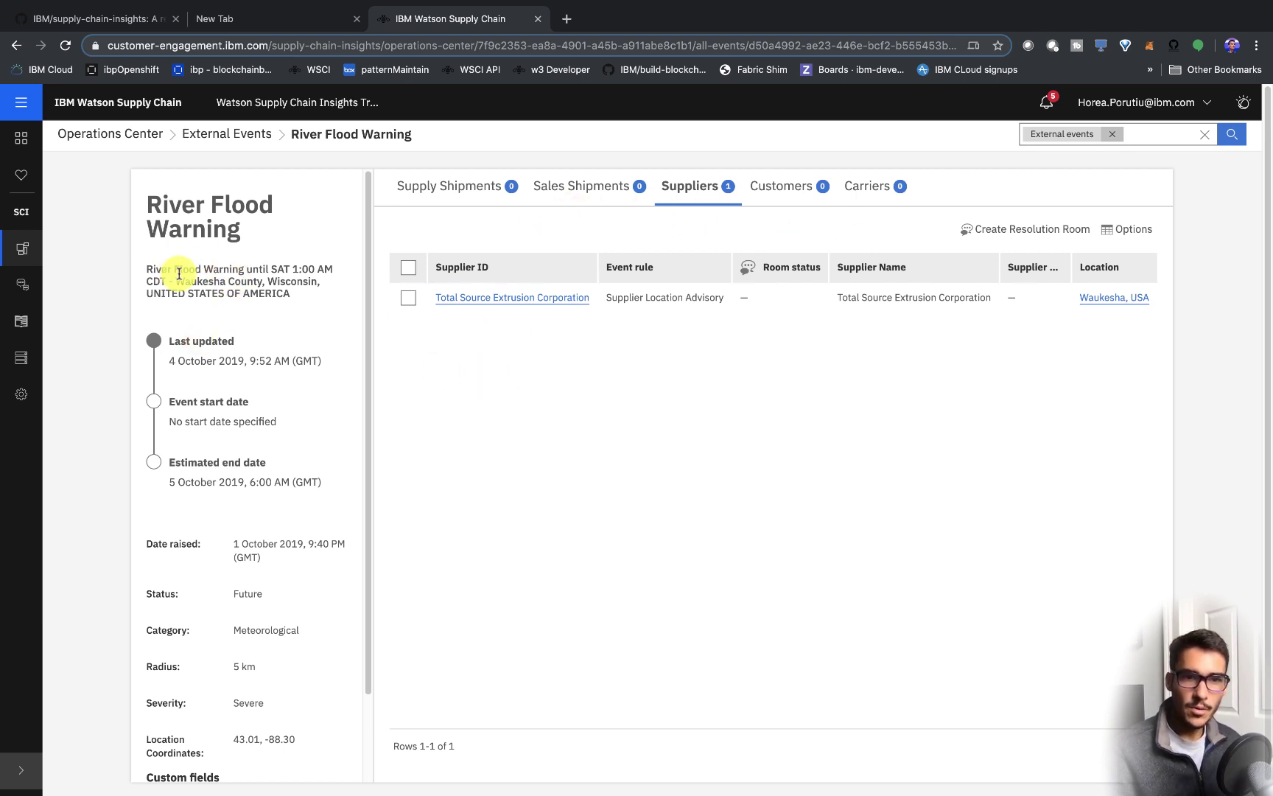
drag(174, 269, 323, 283)
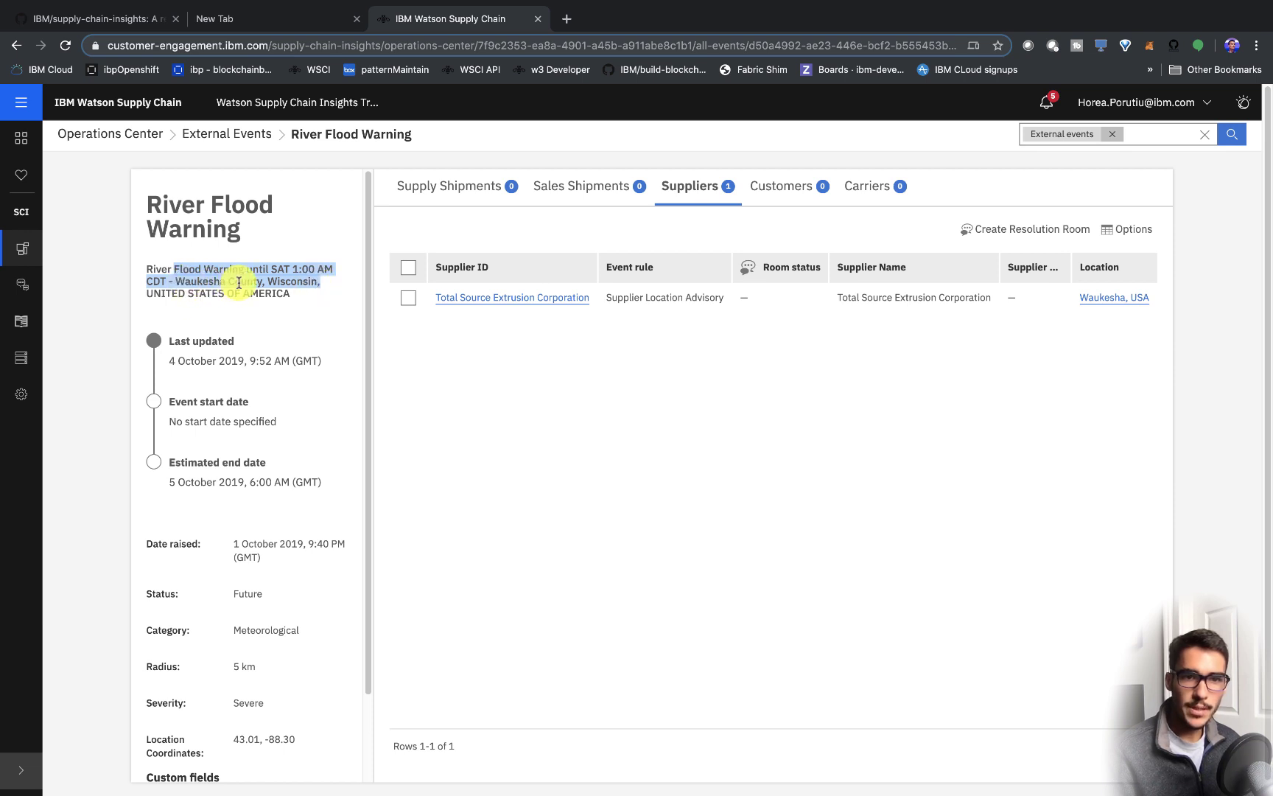
click(498, 306)
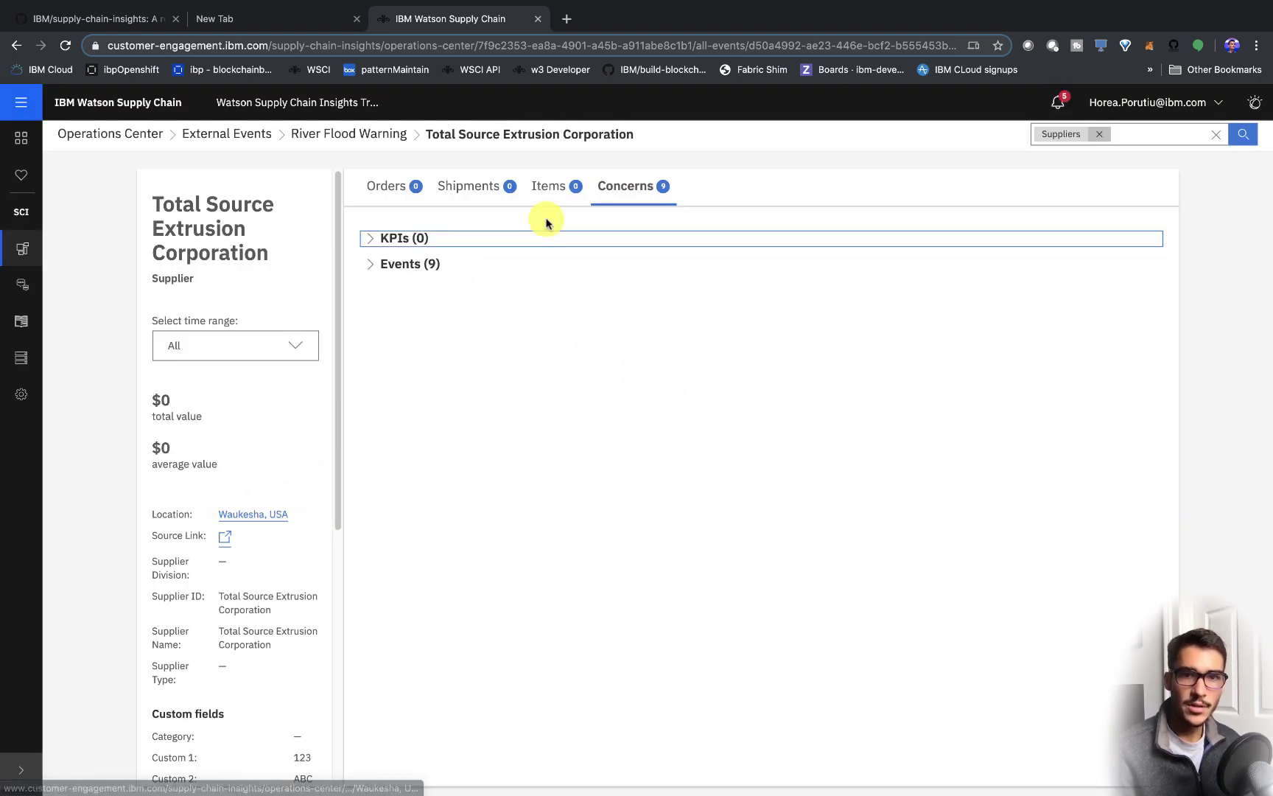
click(376, 266)
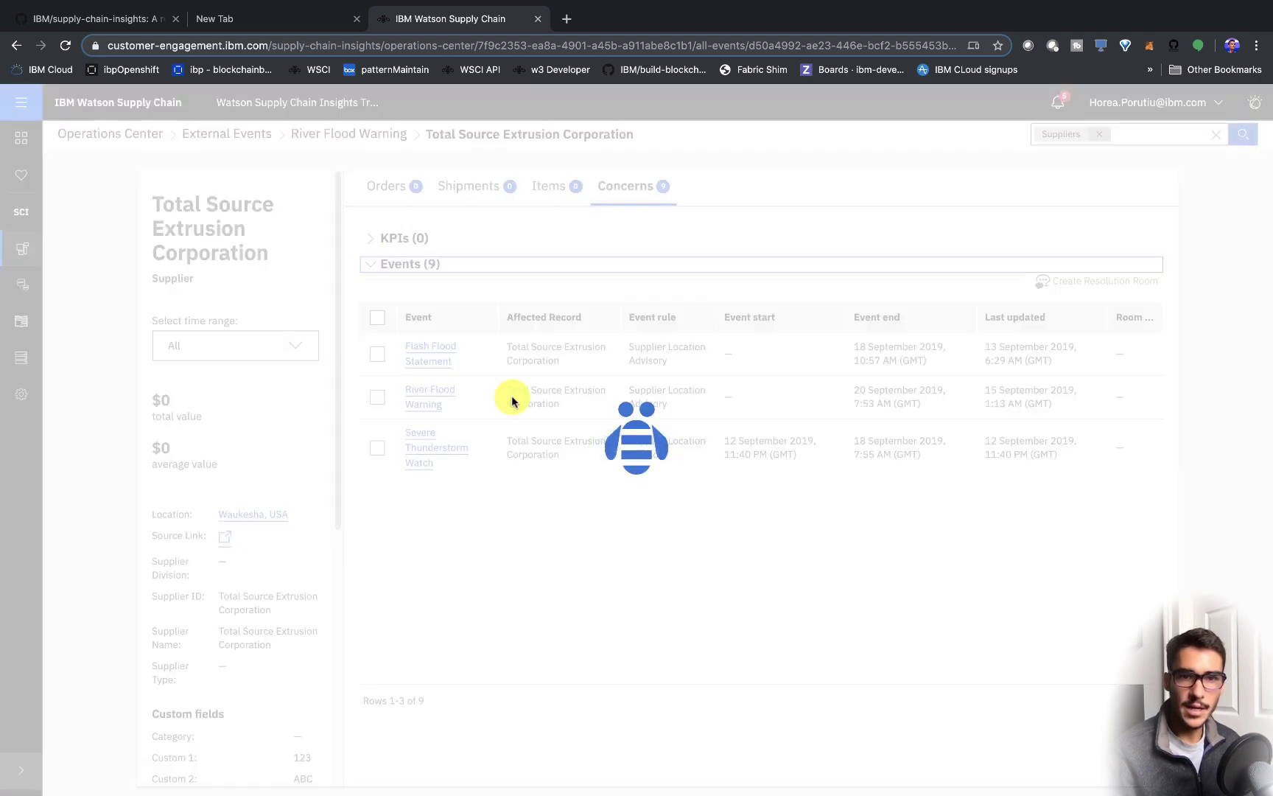
scroll(562, 434, down, 1)
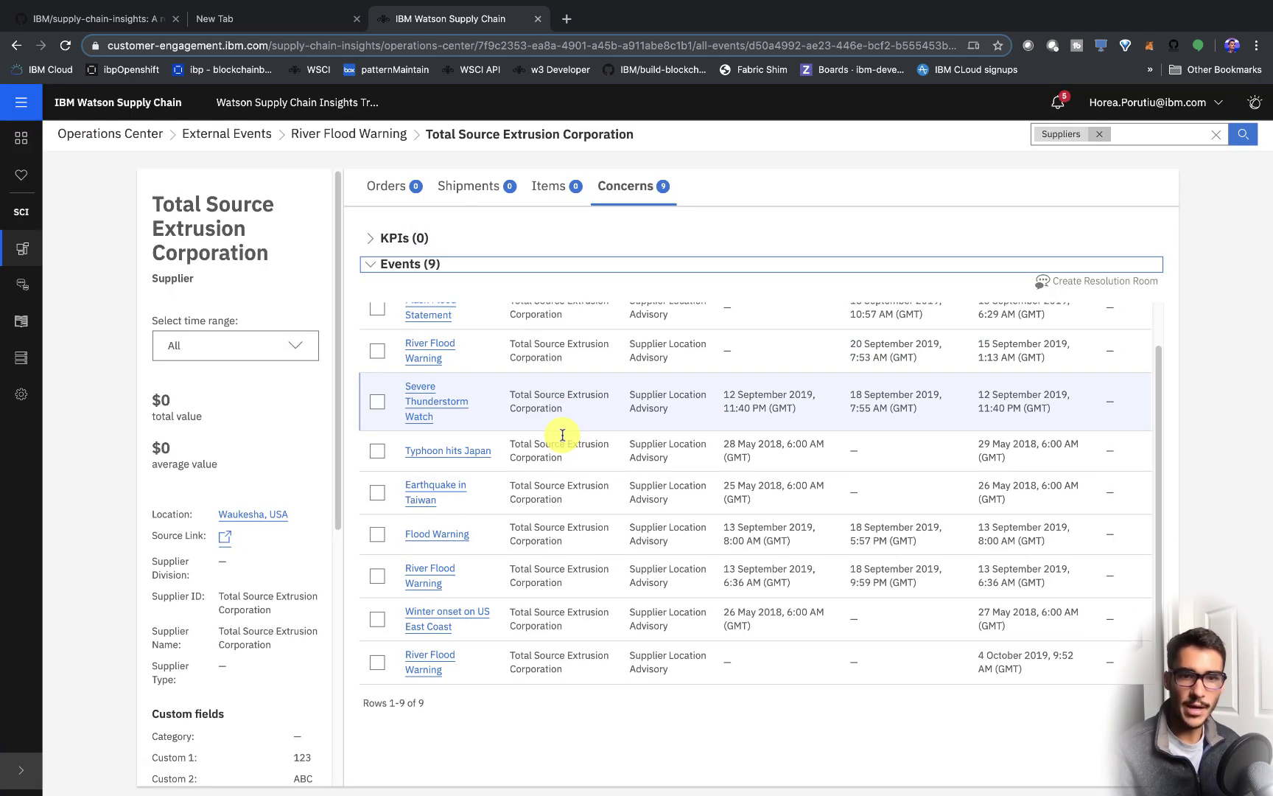
scroll(562, 434, up, 1)
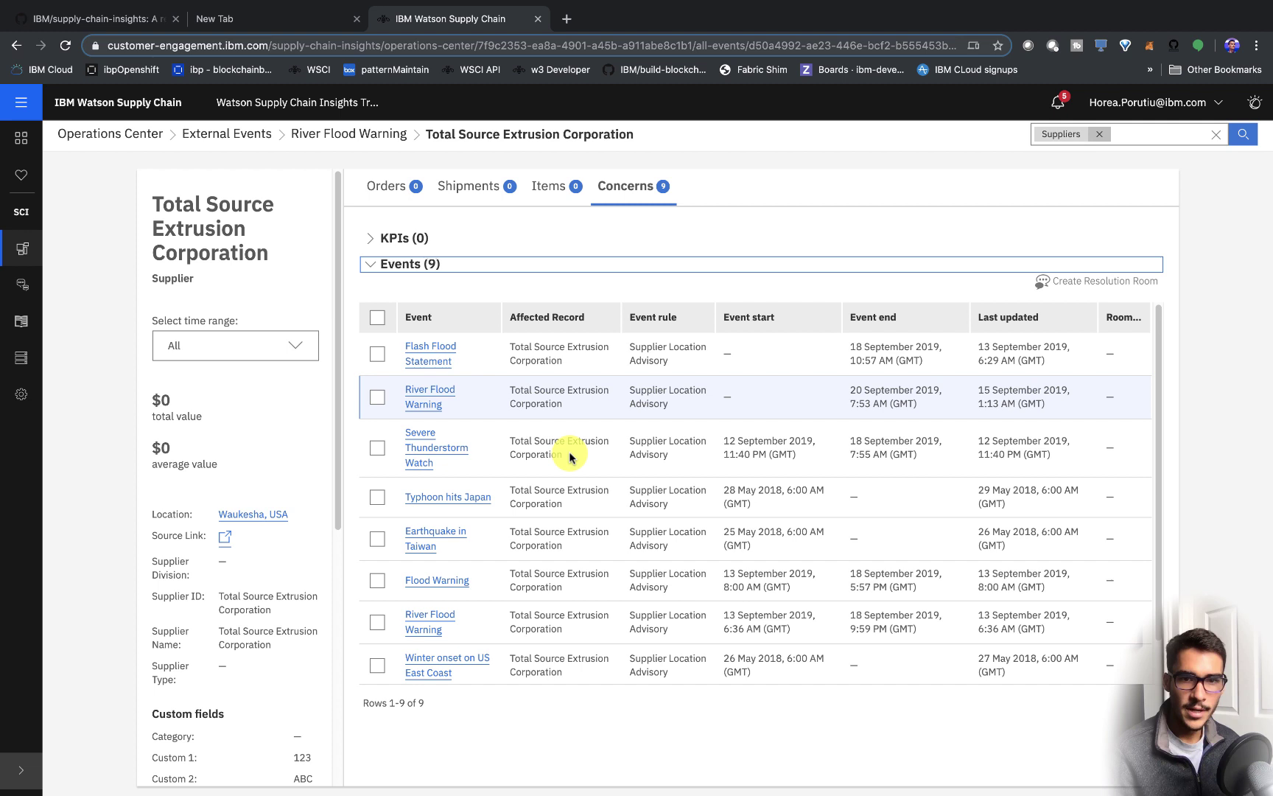
Revisit the flood warning's Waukesha County, Wisconsin location, then return to the Operations Center
key(super+bracketleft)
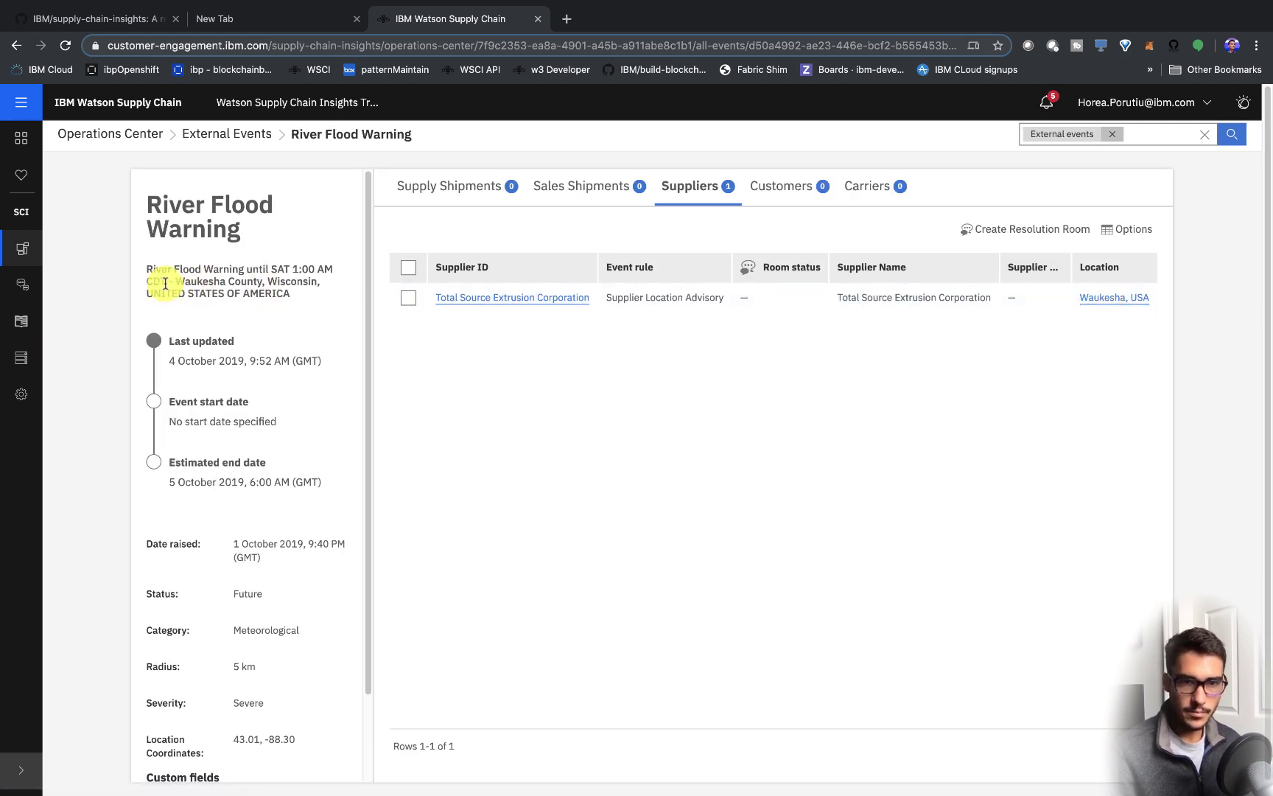
drag(176, 281, 321, 284)
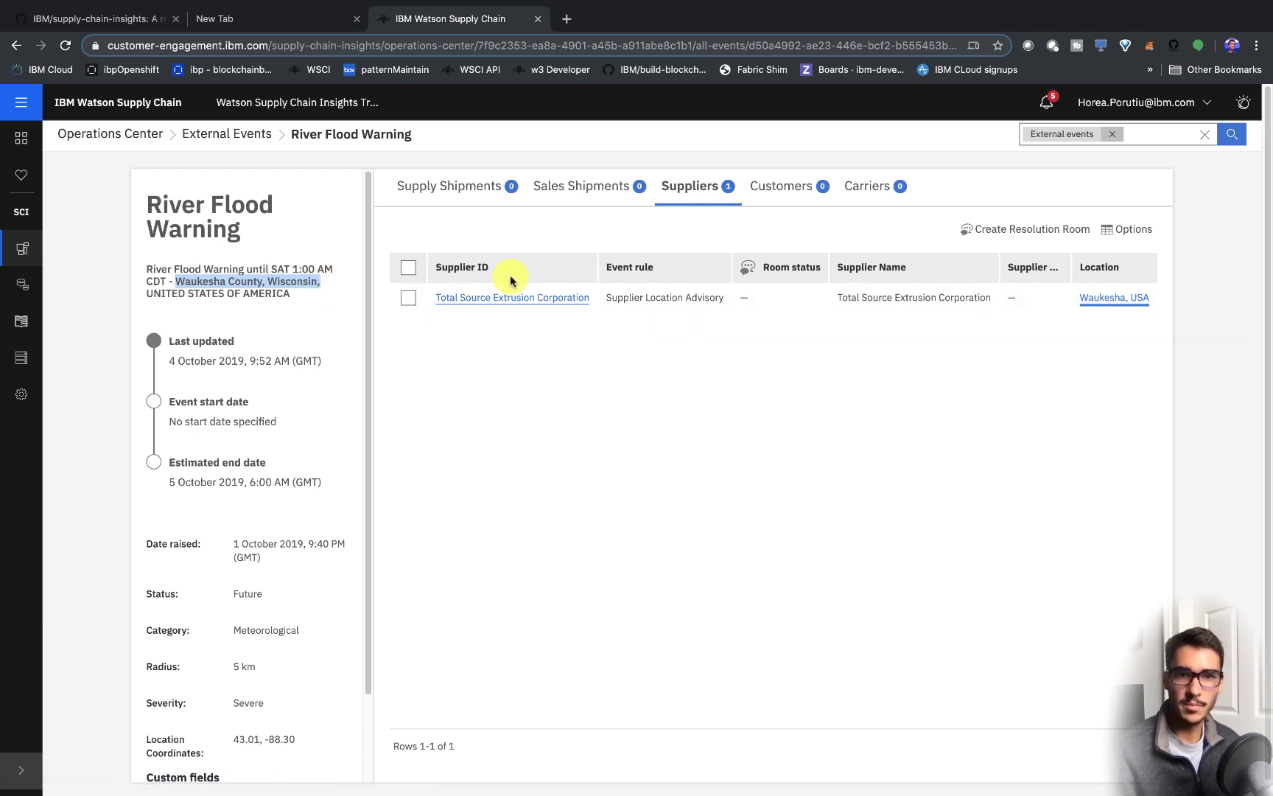
click(114, 134)
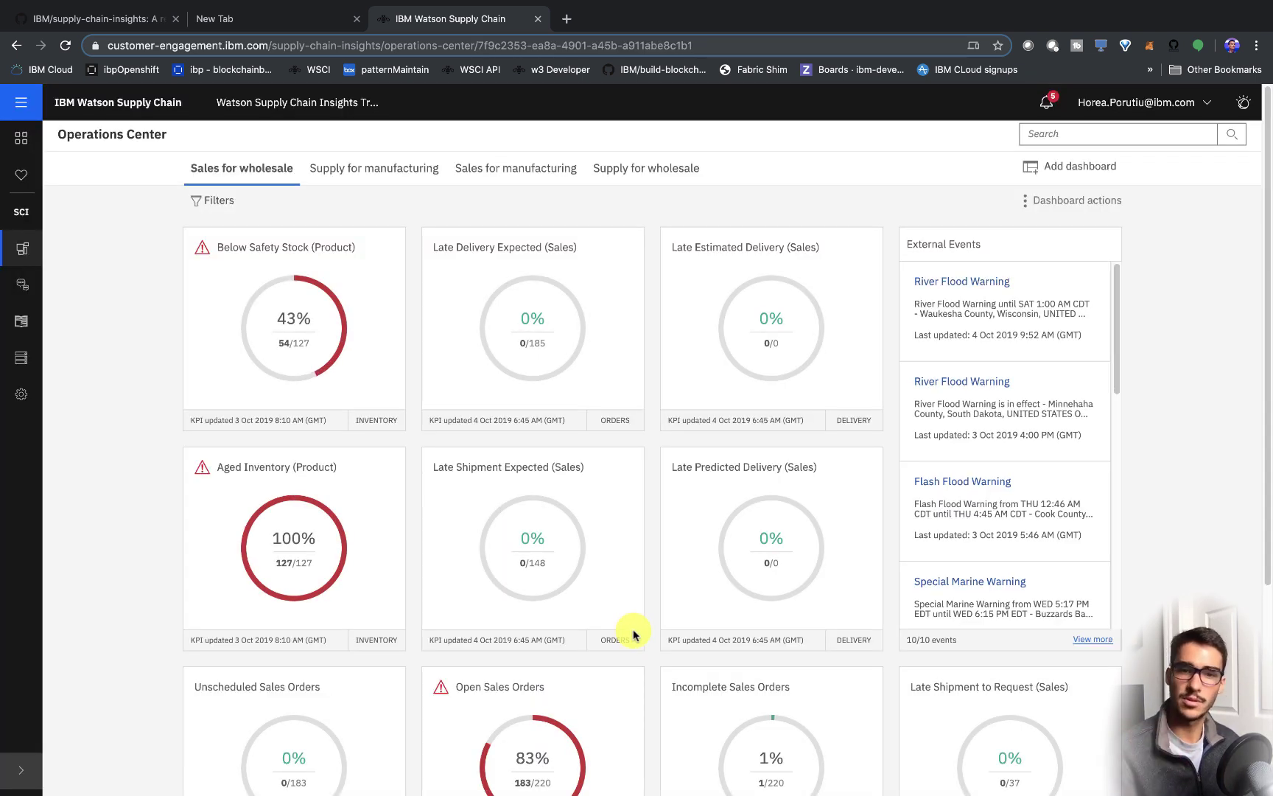
Reload the dashboard, open the Open Sales Orders breakdown (183 of 220), and narrow it to Unscheduled
click(16, 45)
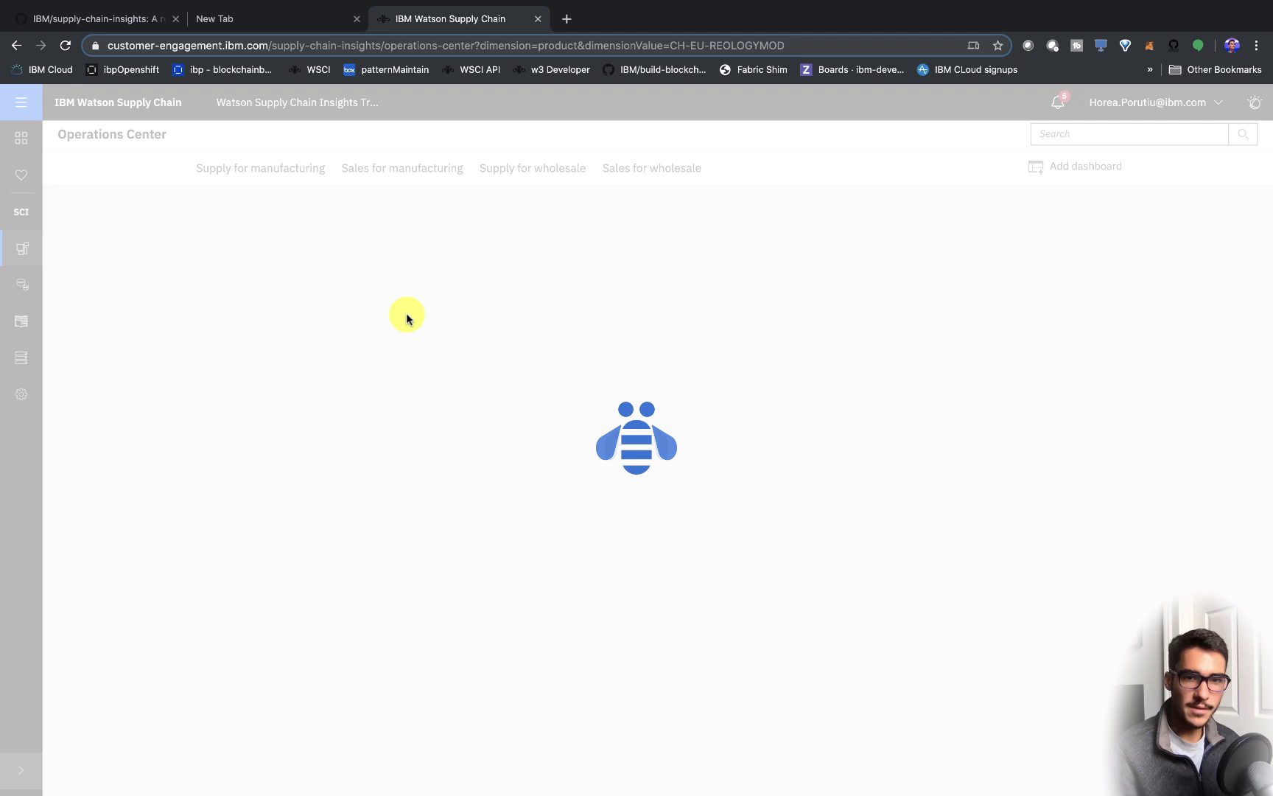
scroll(404, 214, down, 3)
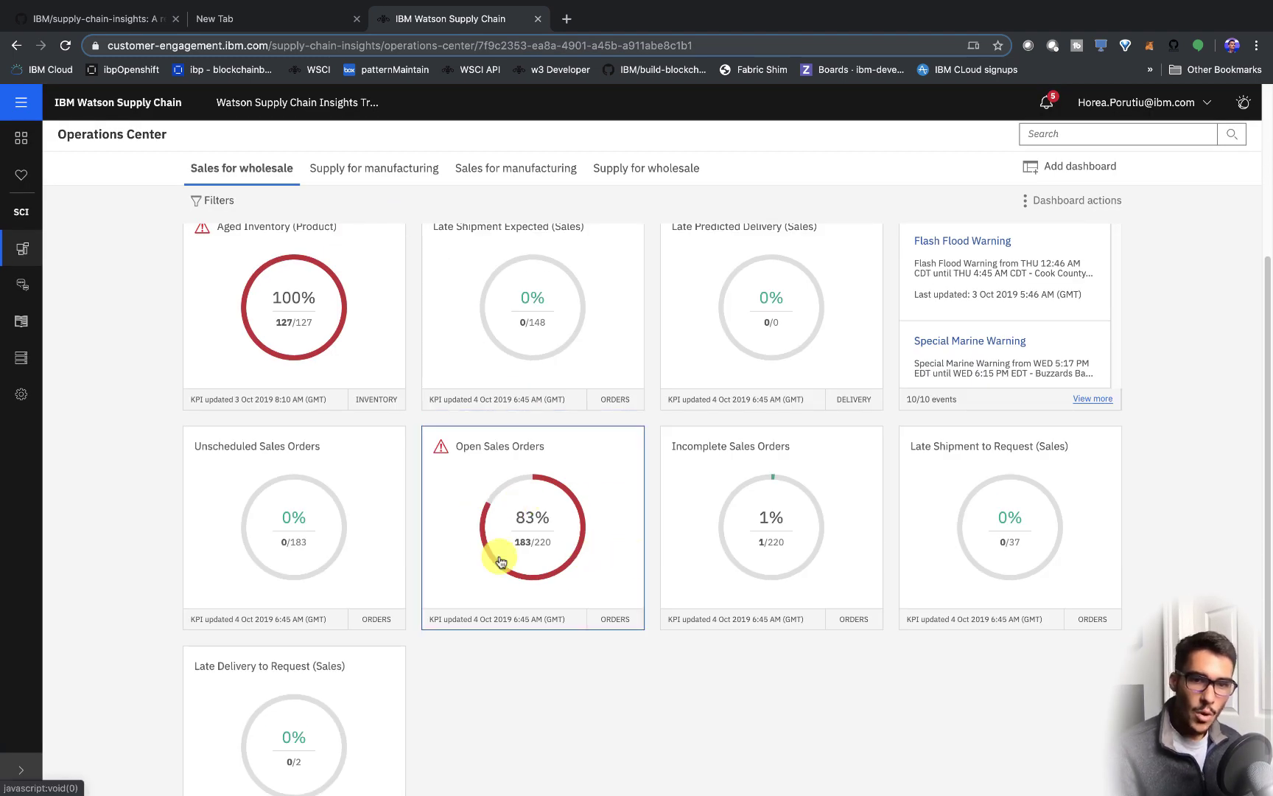
click(576, 529)
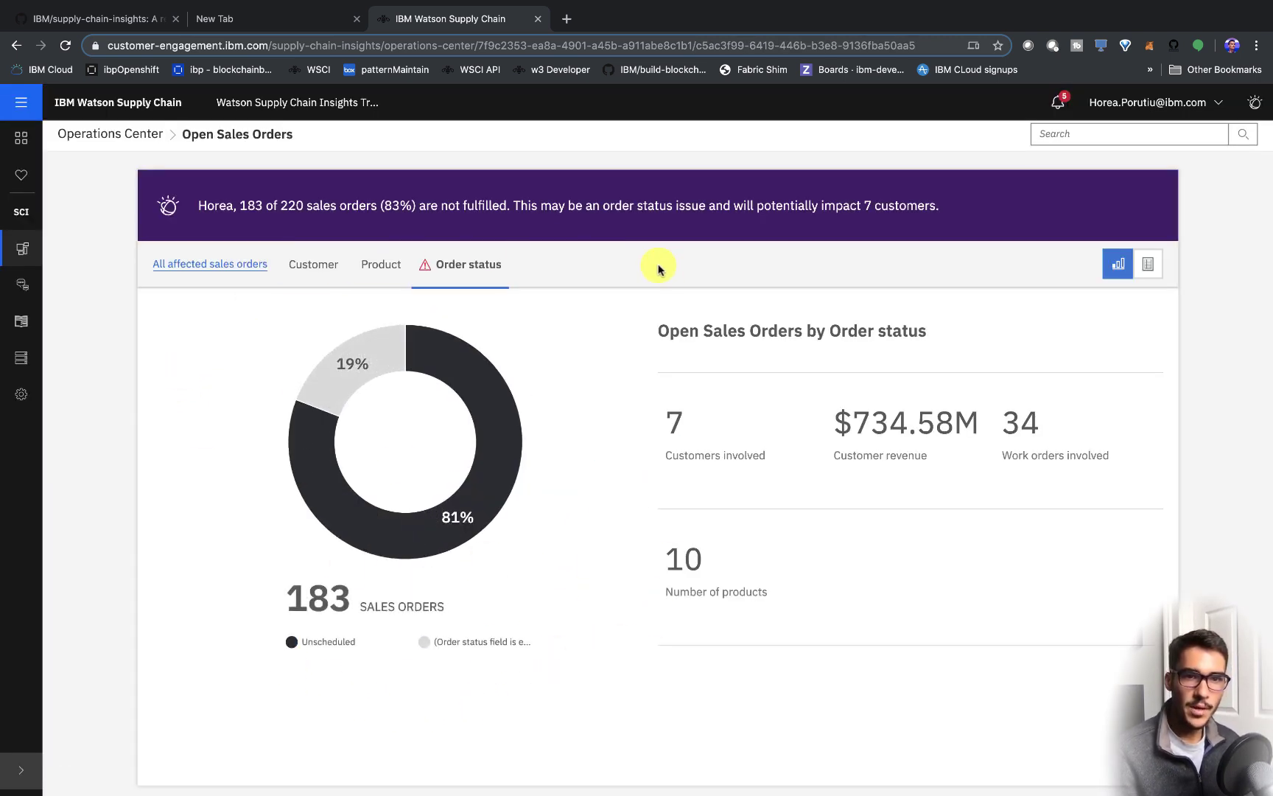
drag(241, 206, 941, 205)
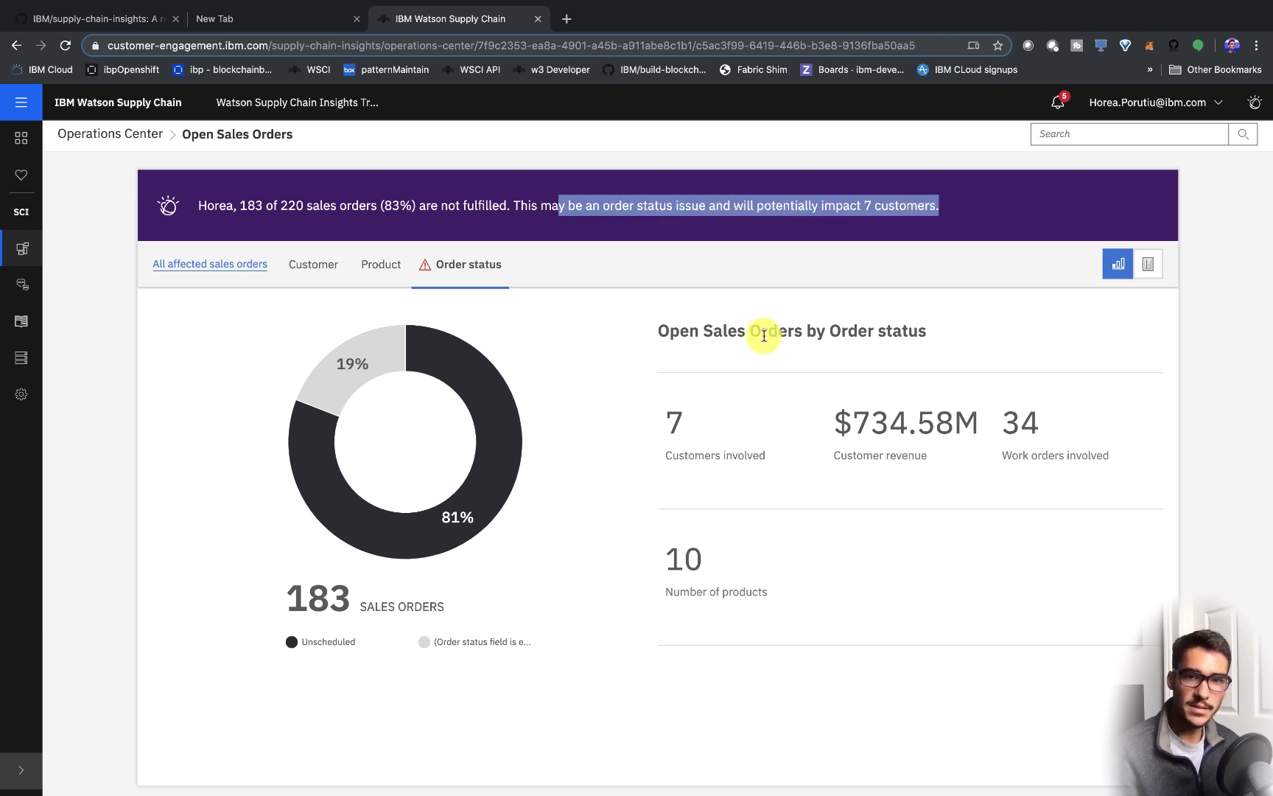
drag(656, 454, 981, 418)
click(981, 418)
drag(804, 430, 989, 421)
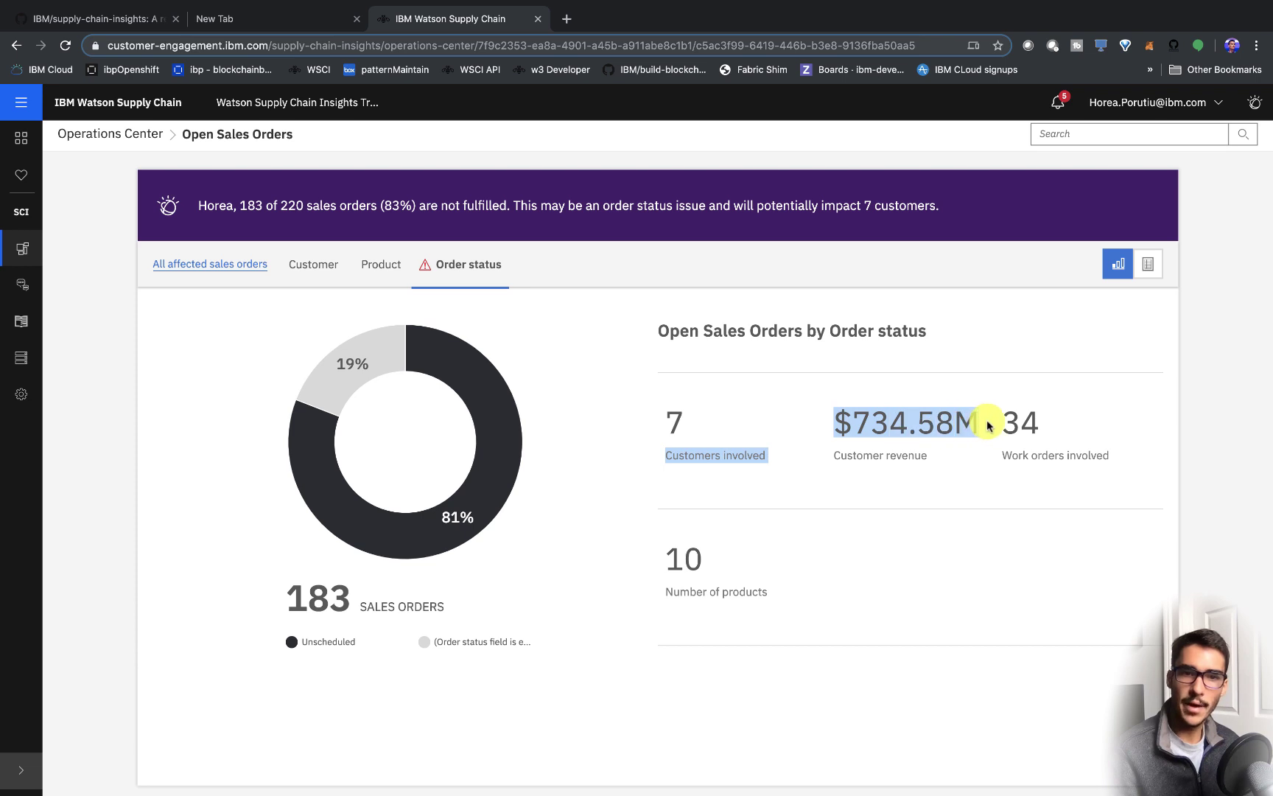
click(989, 421)
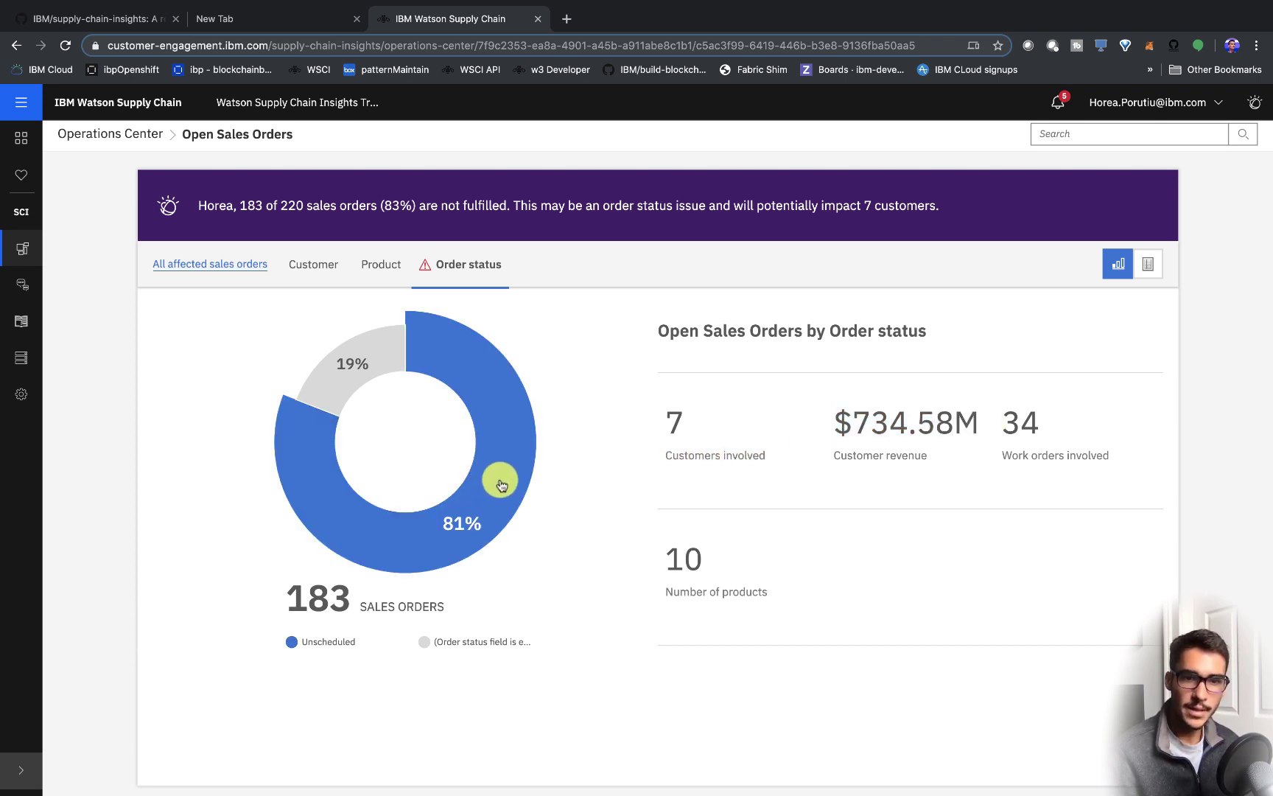
click(472, 526)
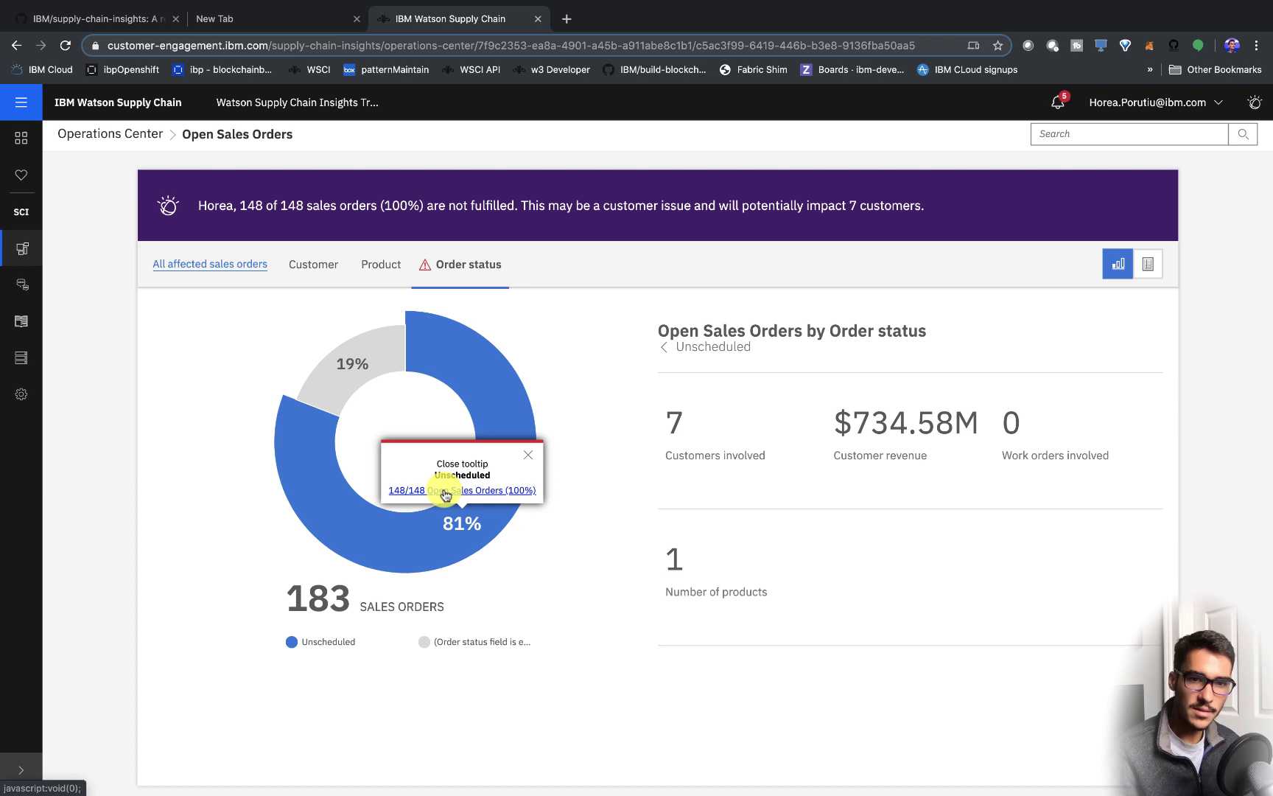
click(445, 493)
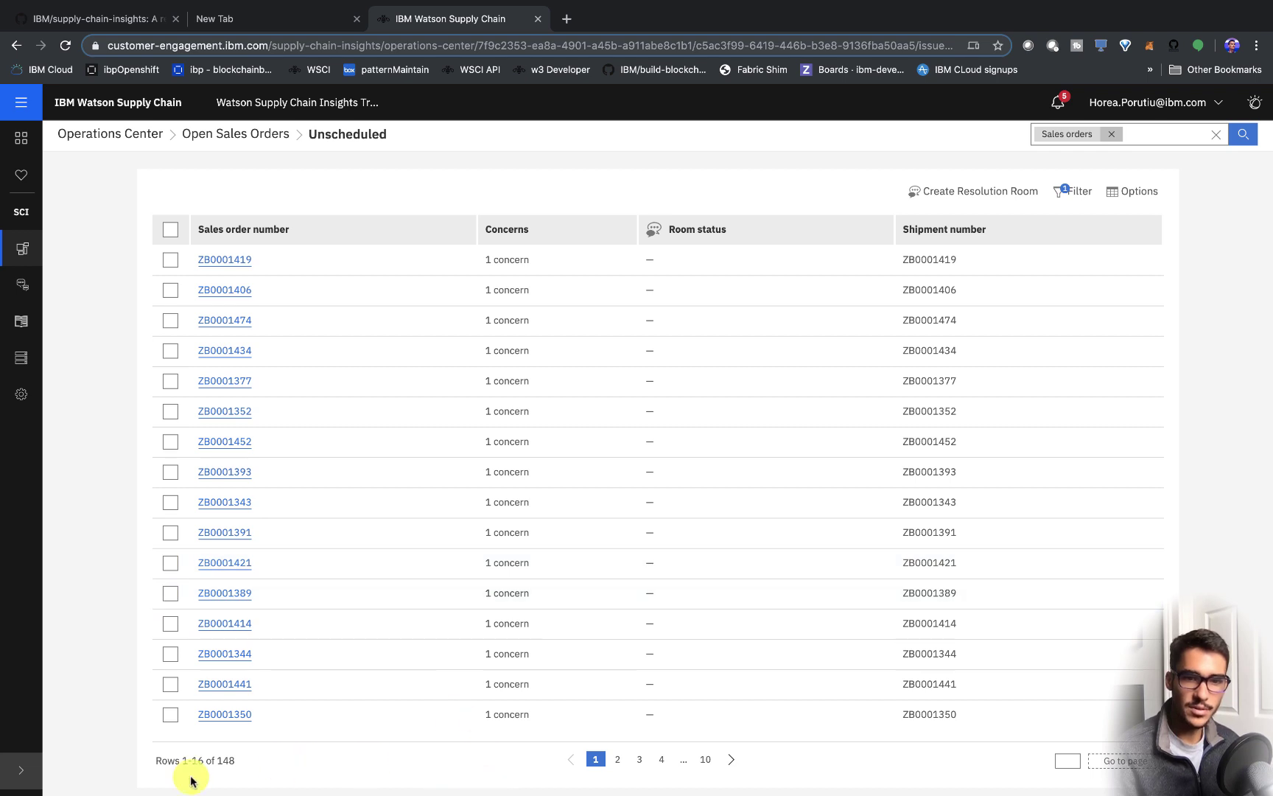
drag(189, 760, 237, 760)
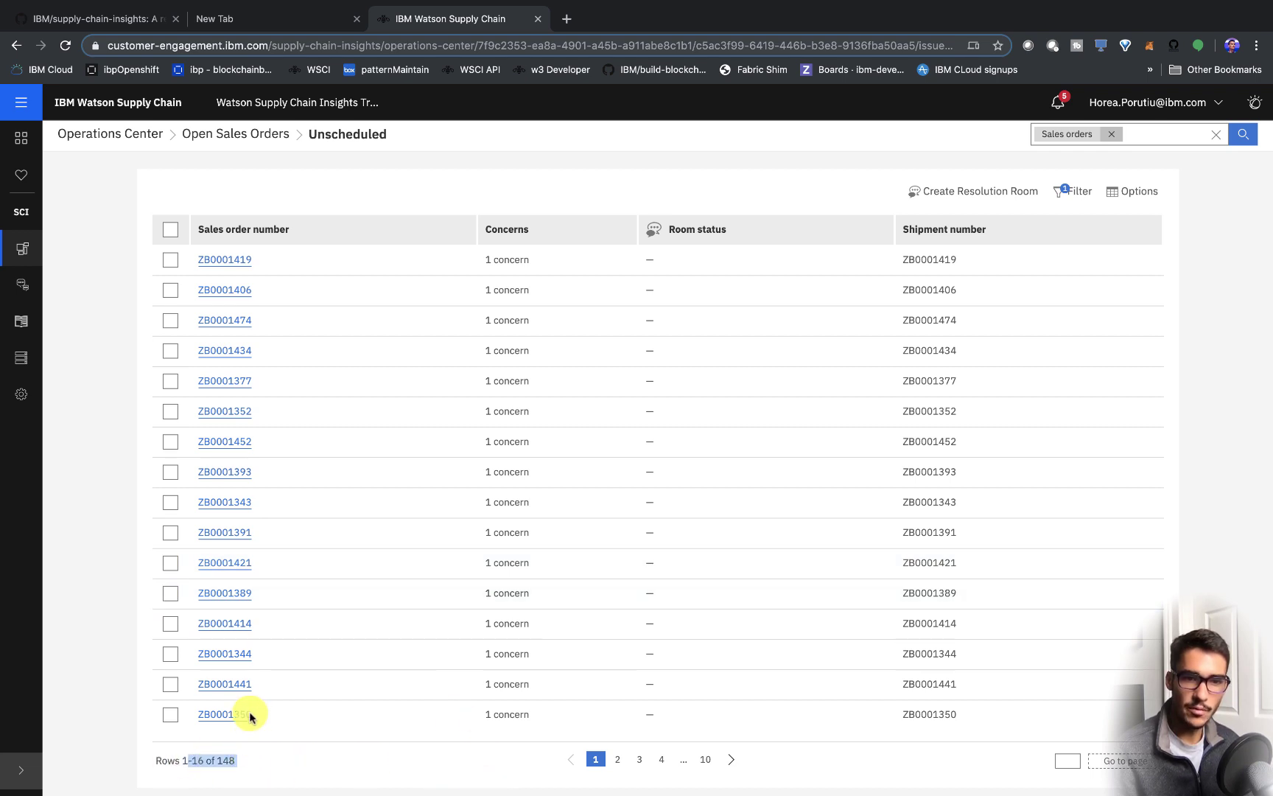
click(228, 534)
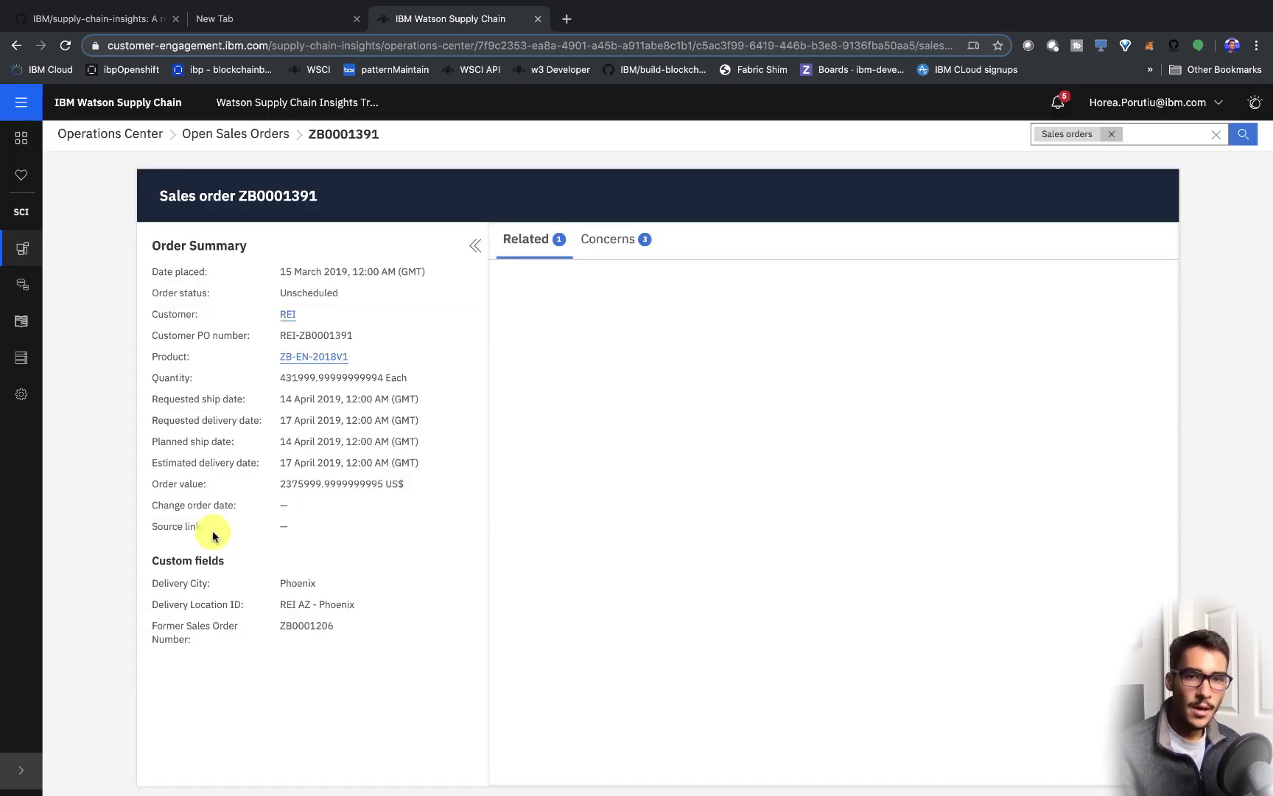
click(649, 388)
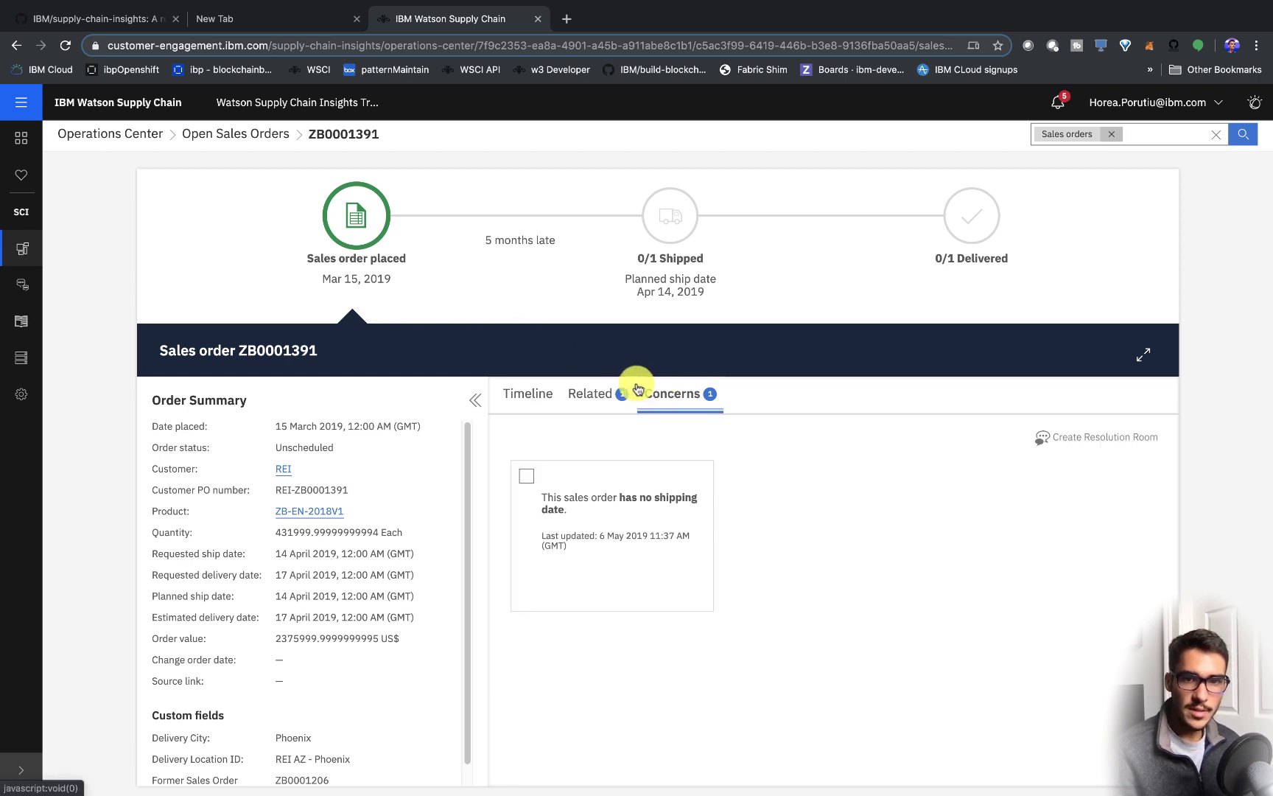
drag(619, 498, 630, 512)
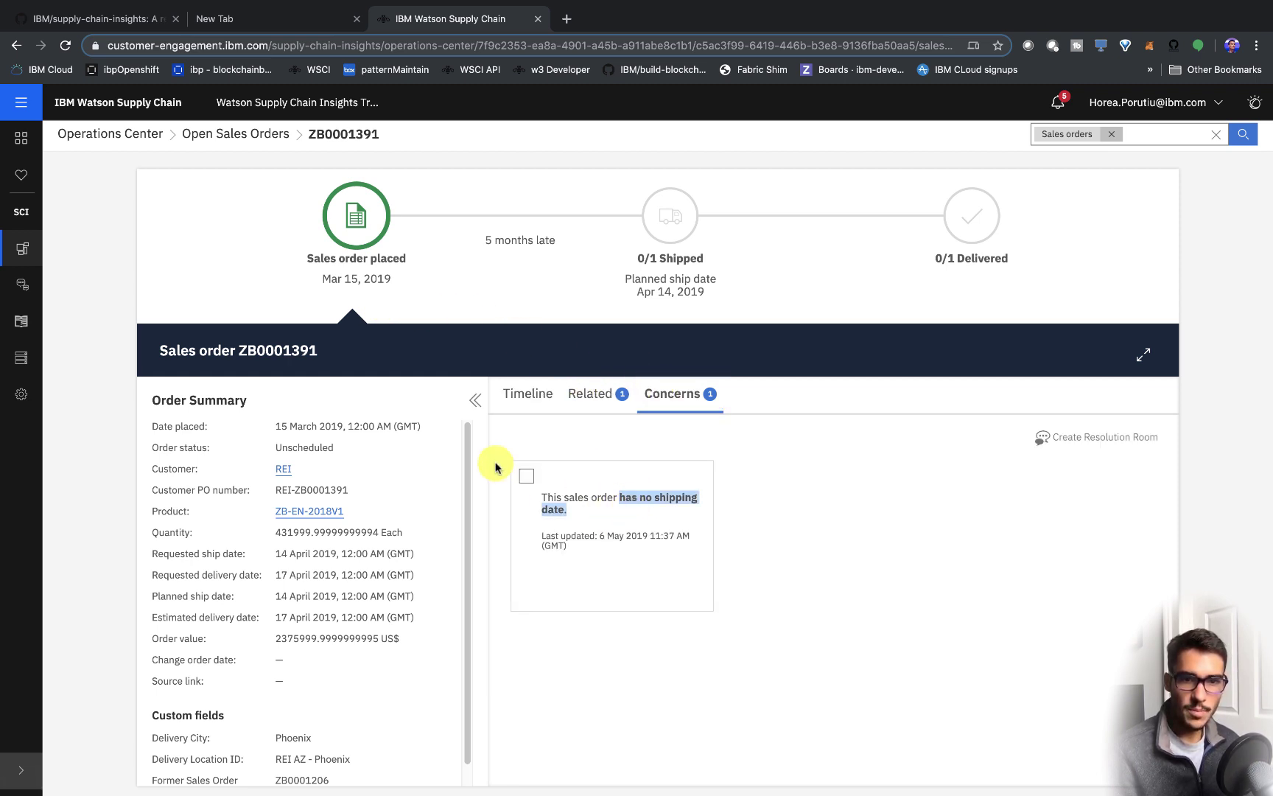
drag(239, 510, 398, 508)
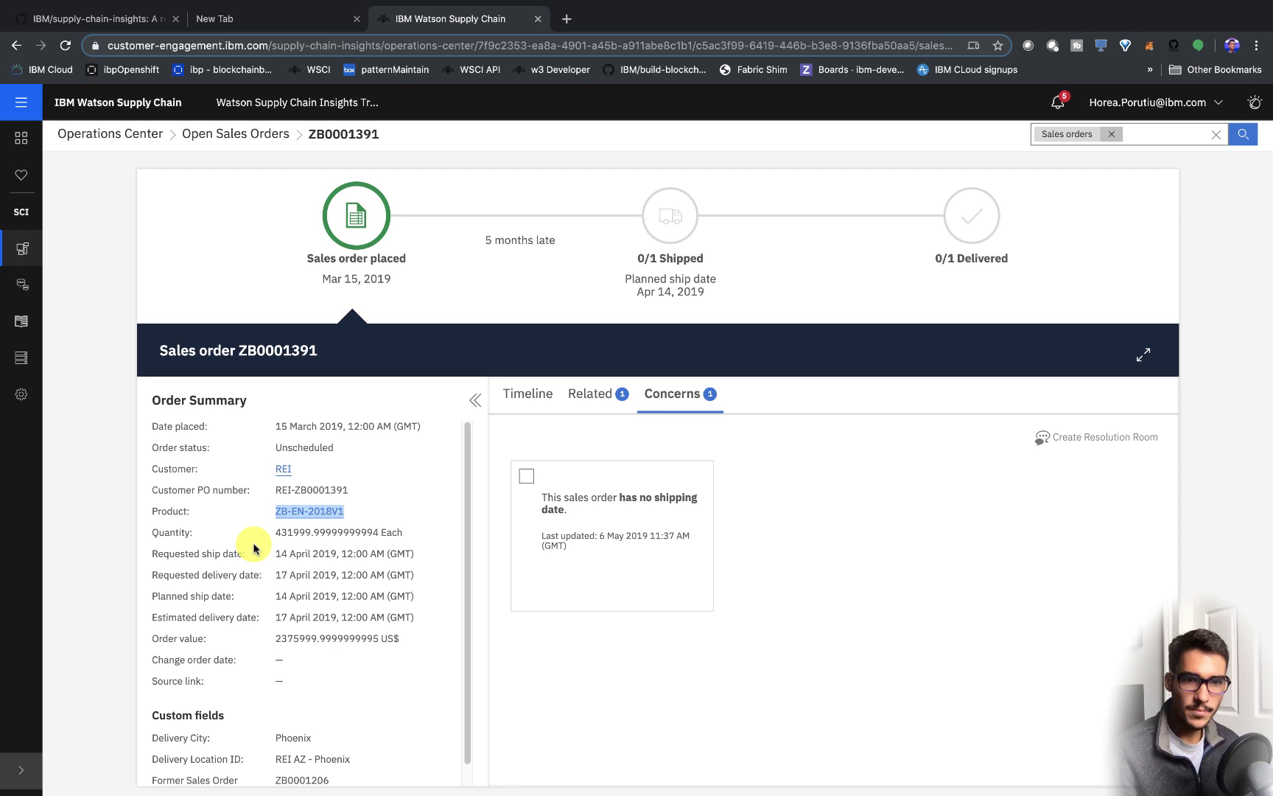
drag(253, 548, 341, 571)
click(350, 575)
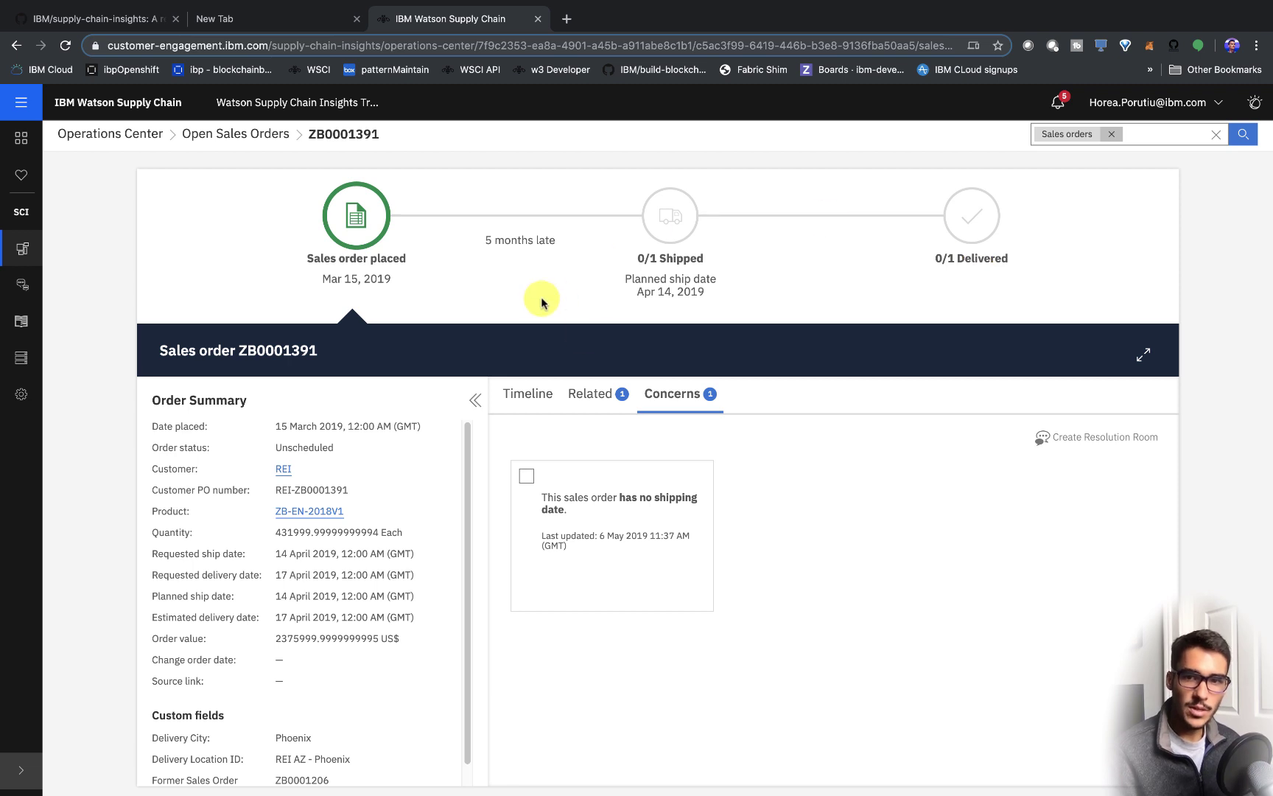
double_click(269, 353)
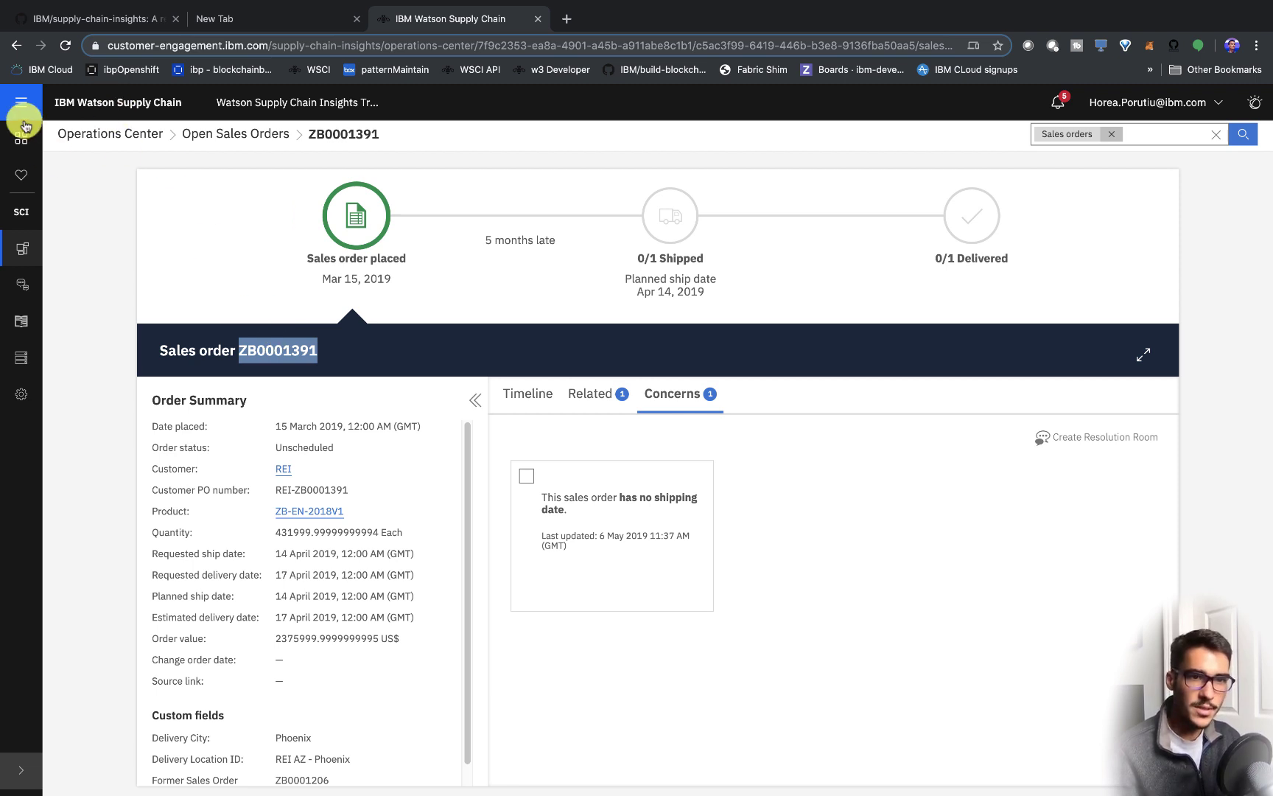
From the Operations Center, ask Watson: Show me sales order "ZB0001391"
click(15, 142)
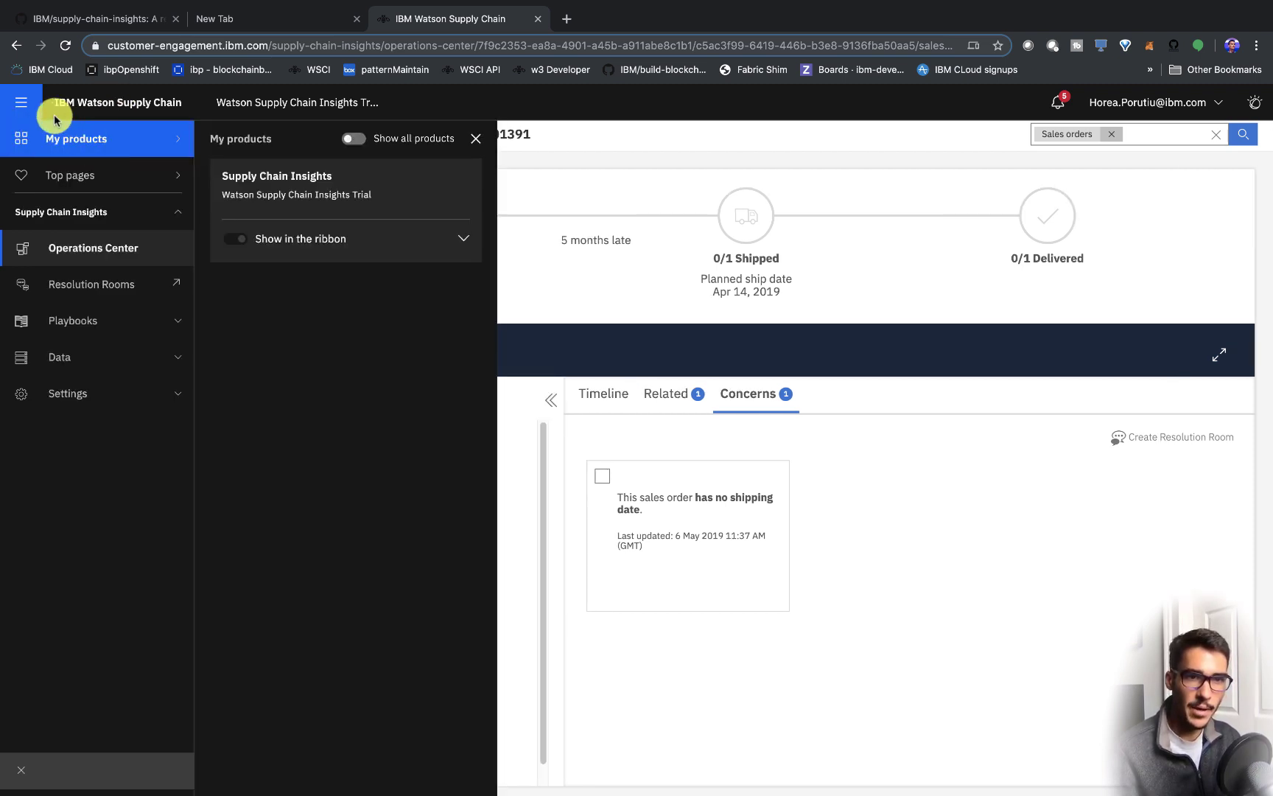
click(81, 248)
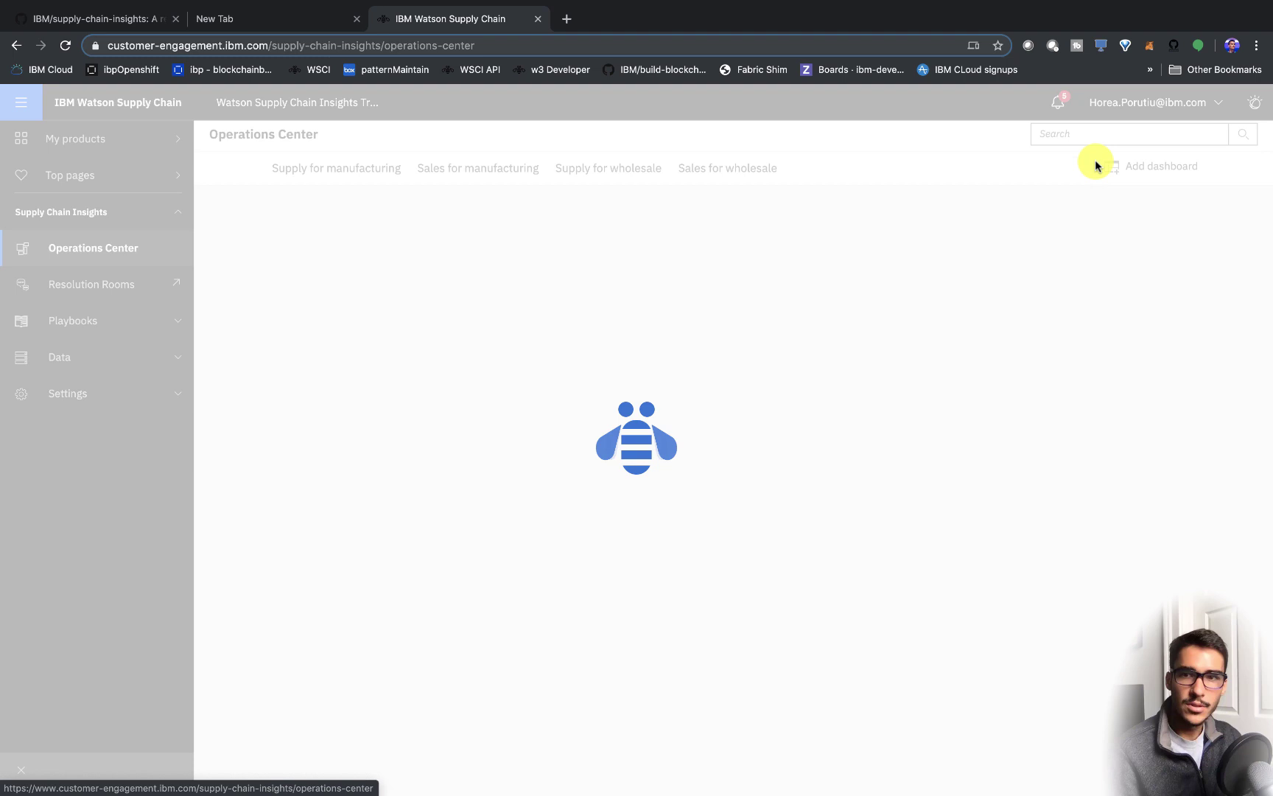
click(1243, 106)
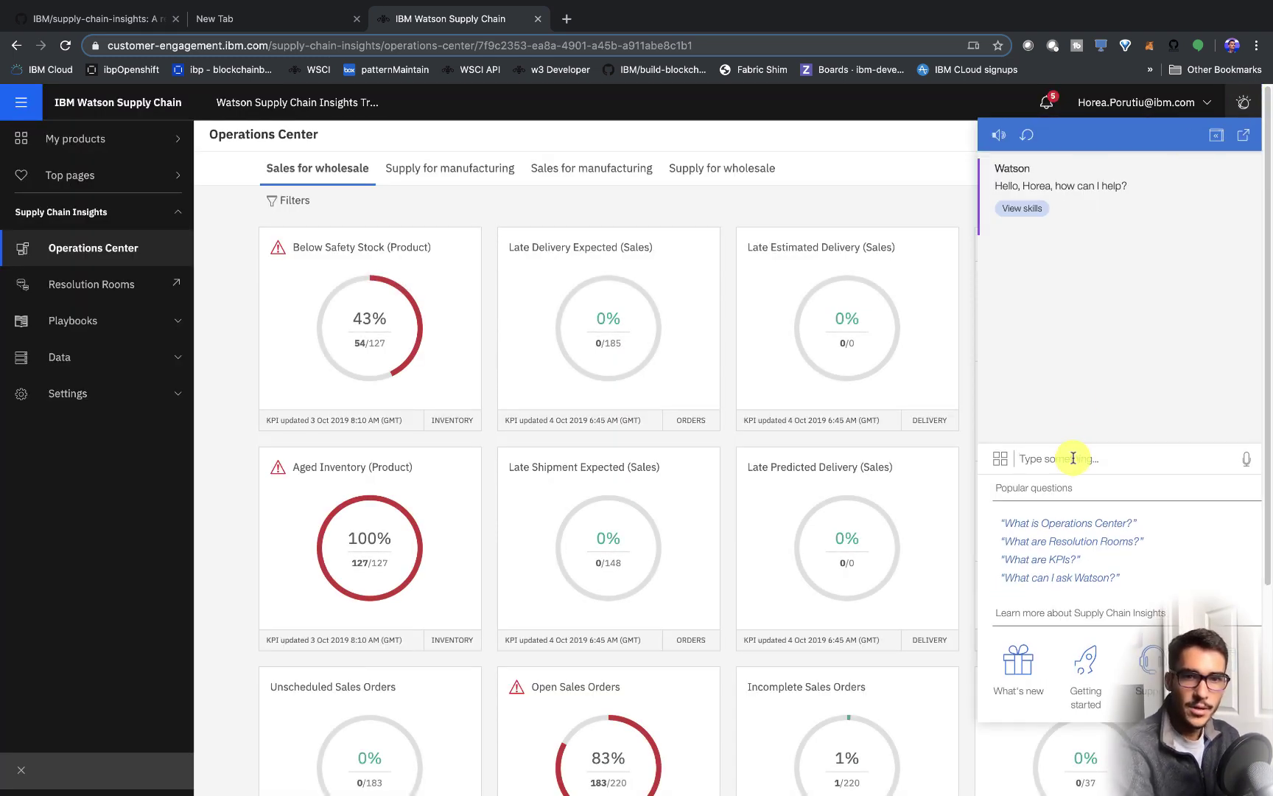
text(Show me s)
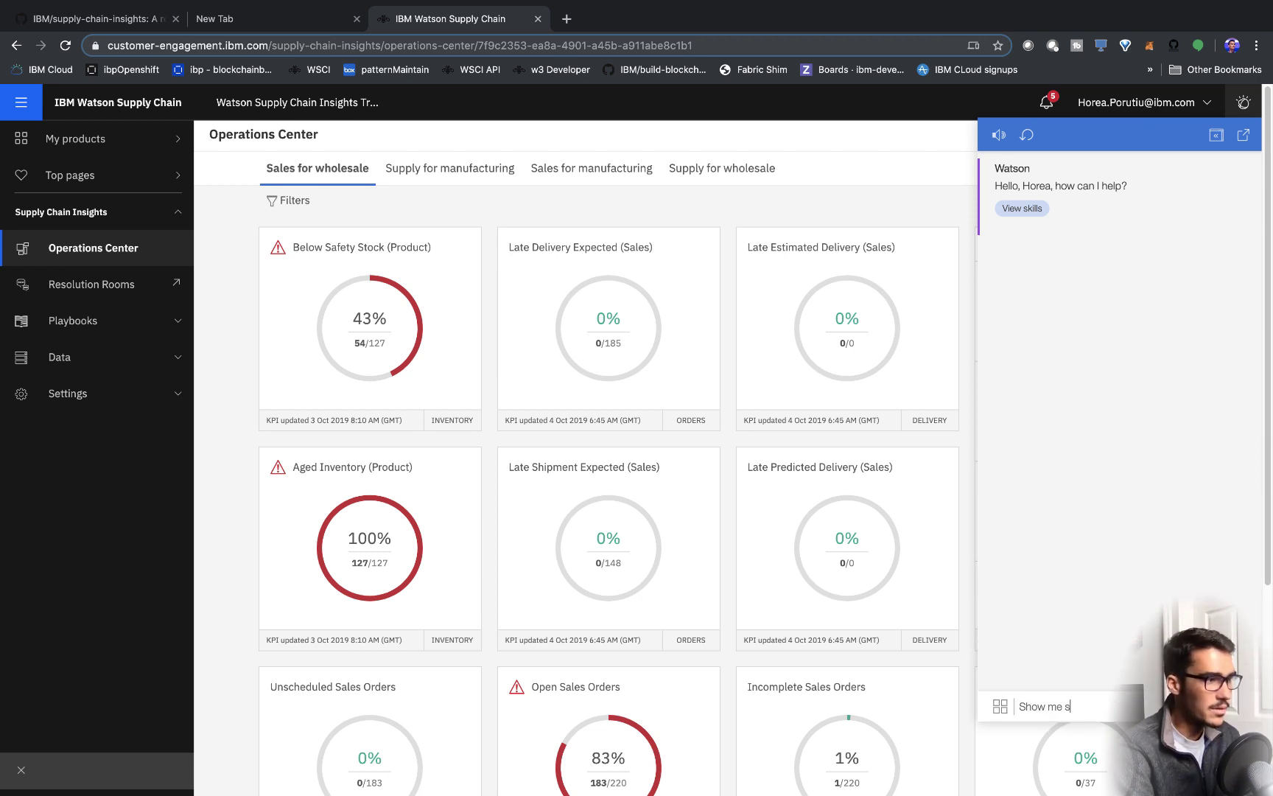
text(ales order)
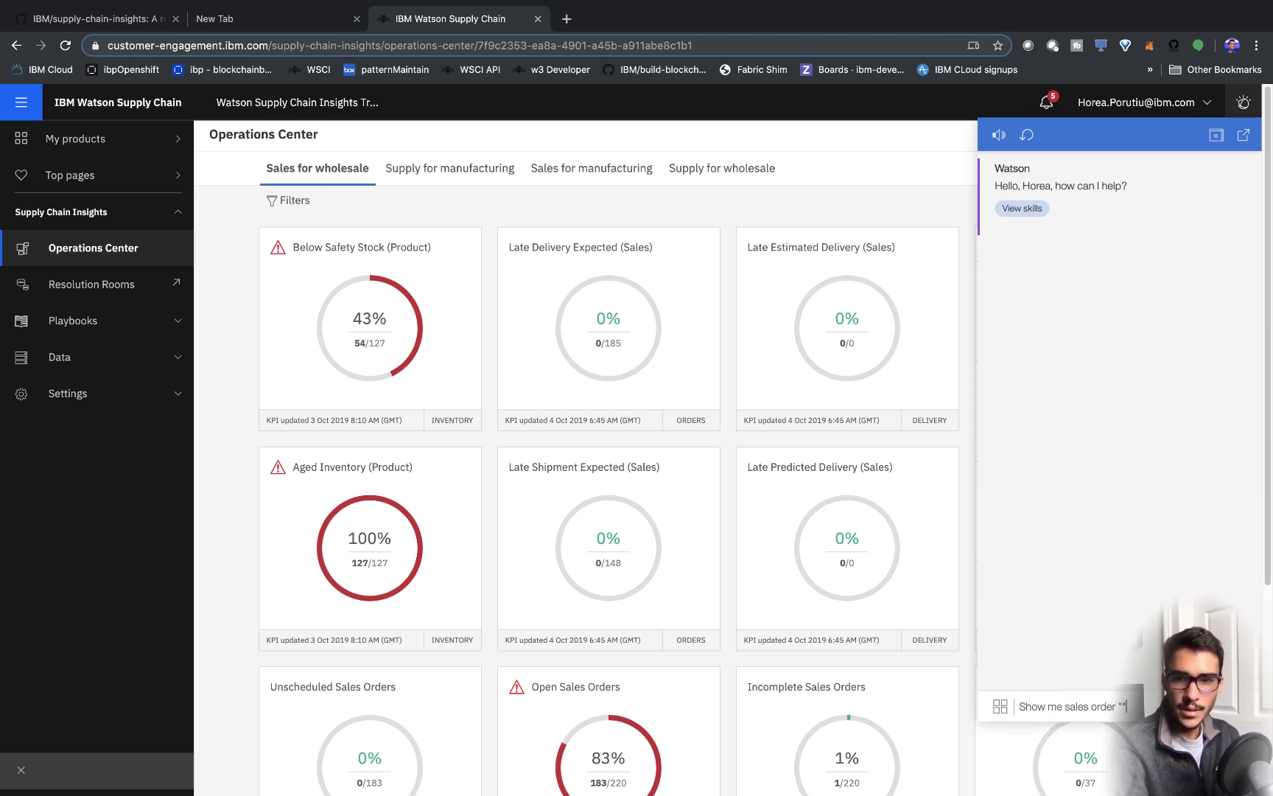
text( "ZB0001391")
key(Return)
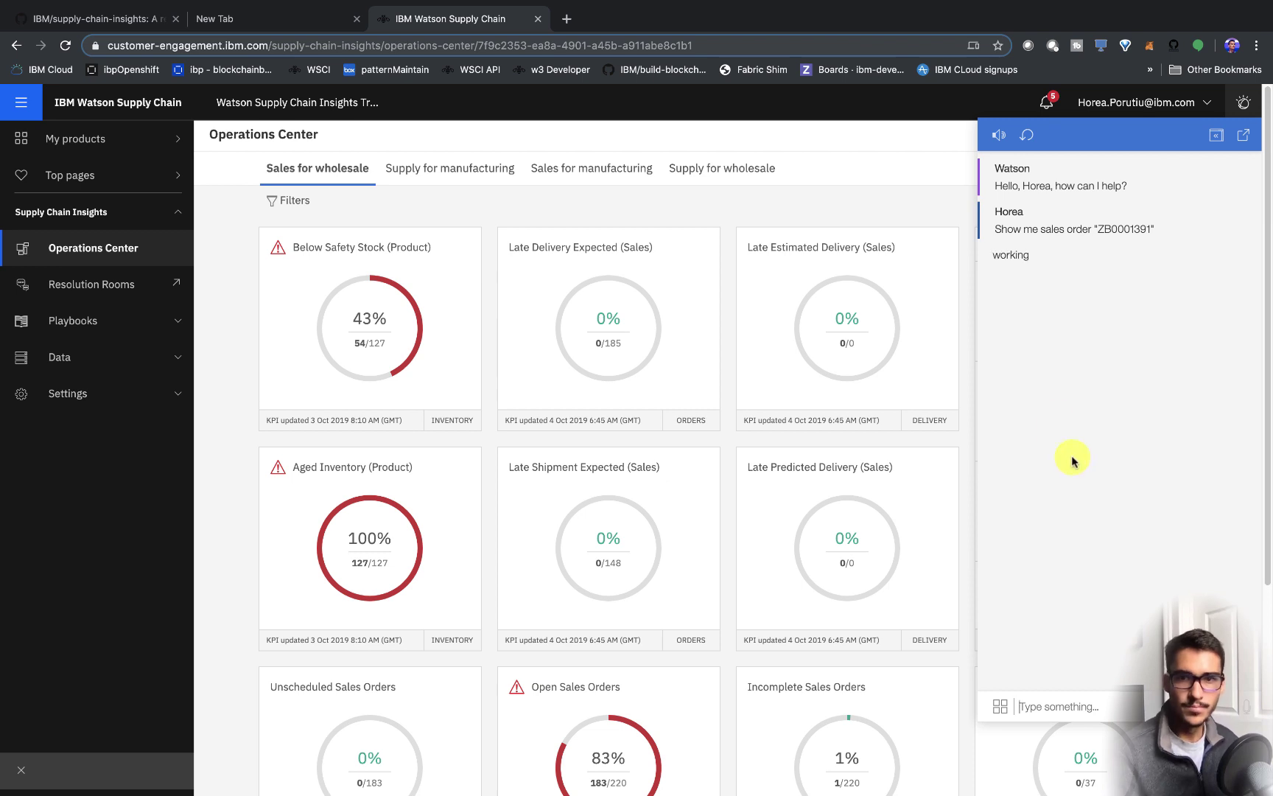
double_click(1119, 228)
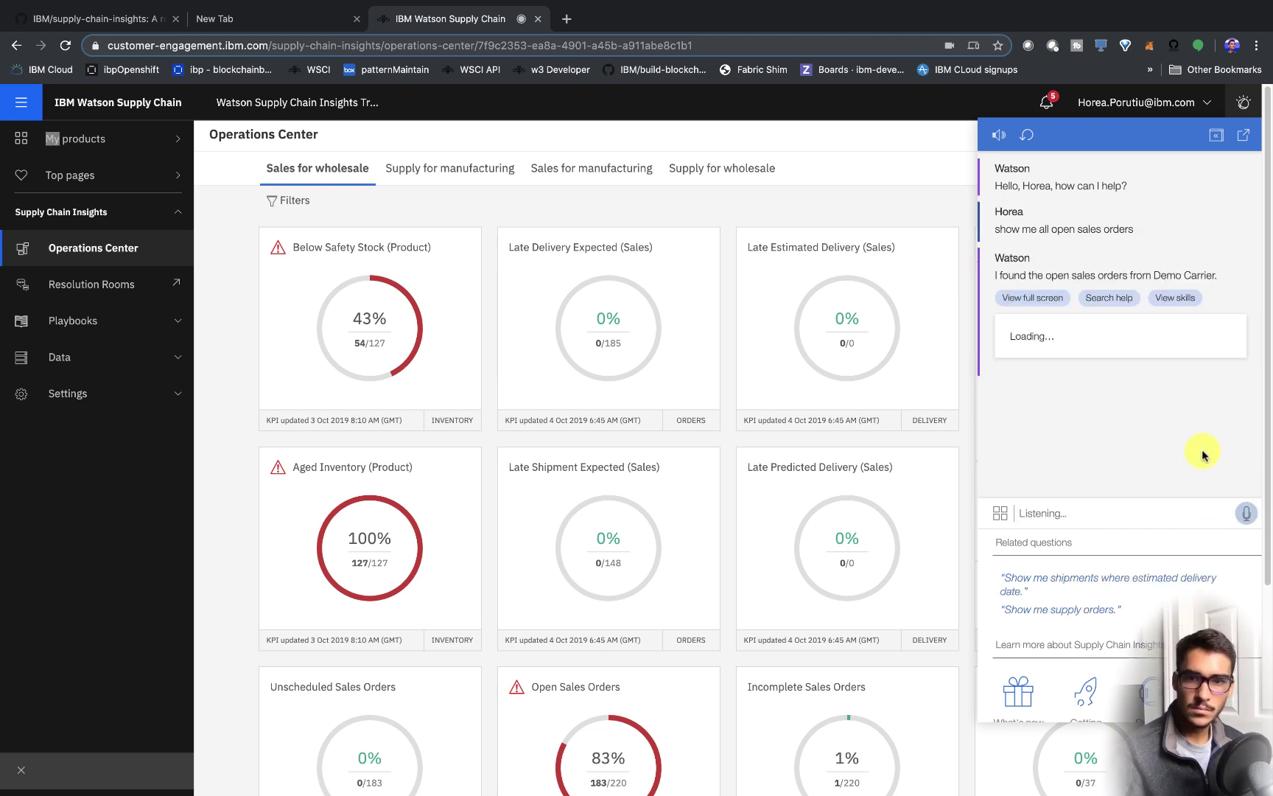
Ask Watson about sales order ZB0001346 from its results list, stopping voice input
scroll(1179, 442, down, 5)
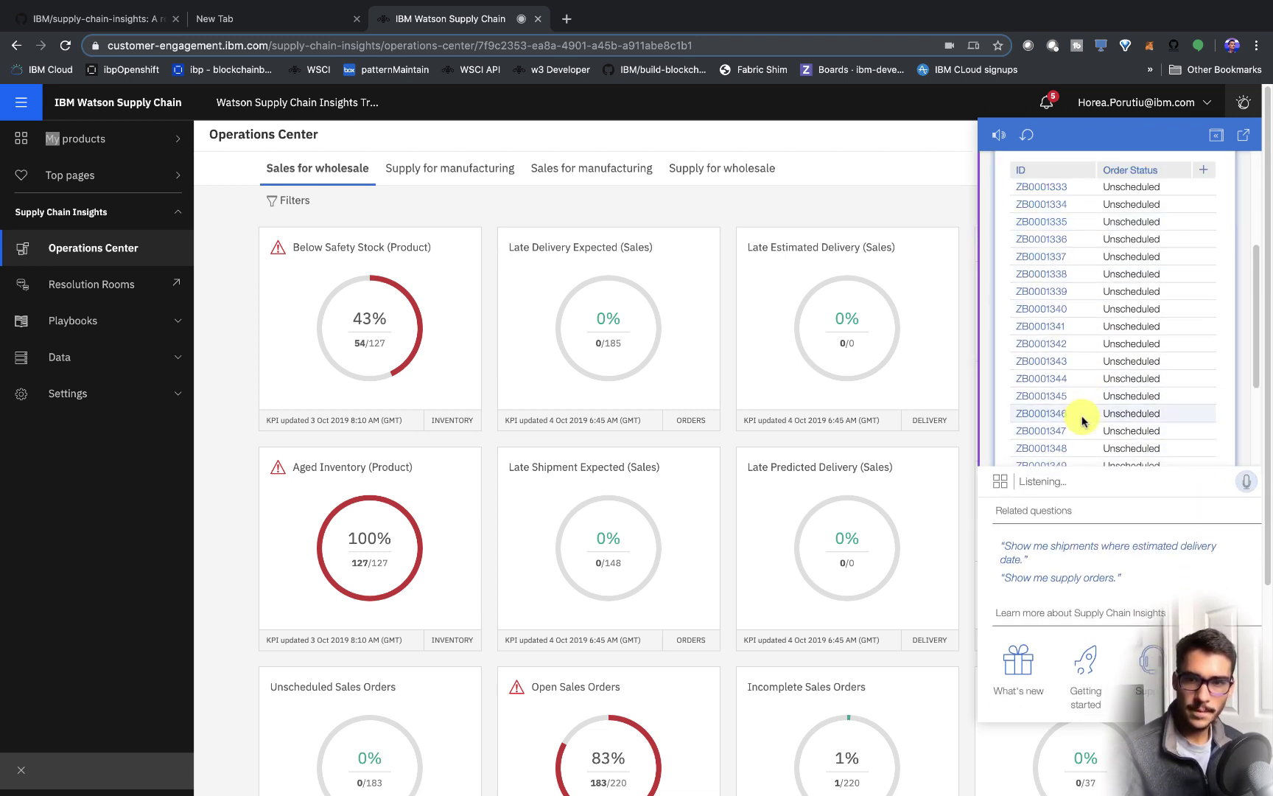
scroll(1083, 420, down, 1)
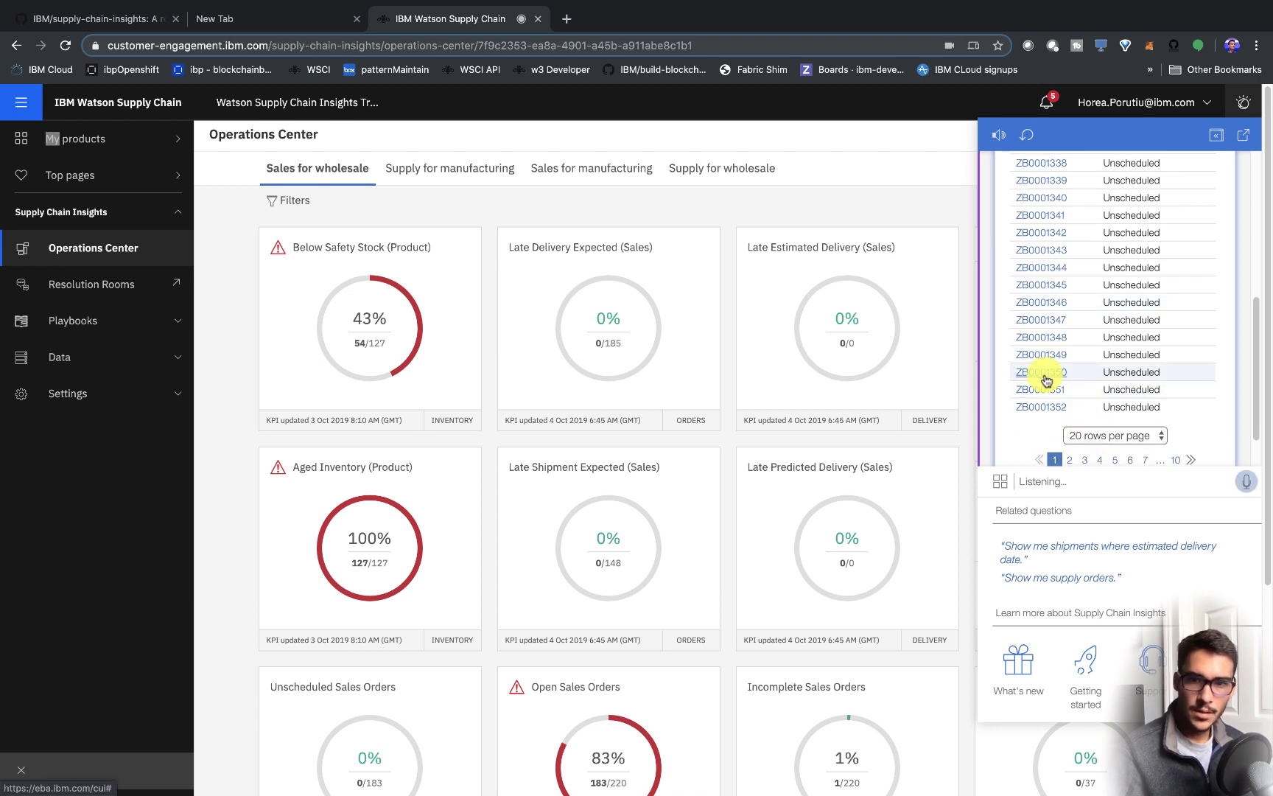
click(1041, 304)
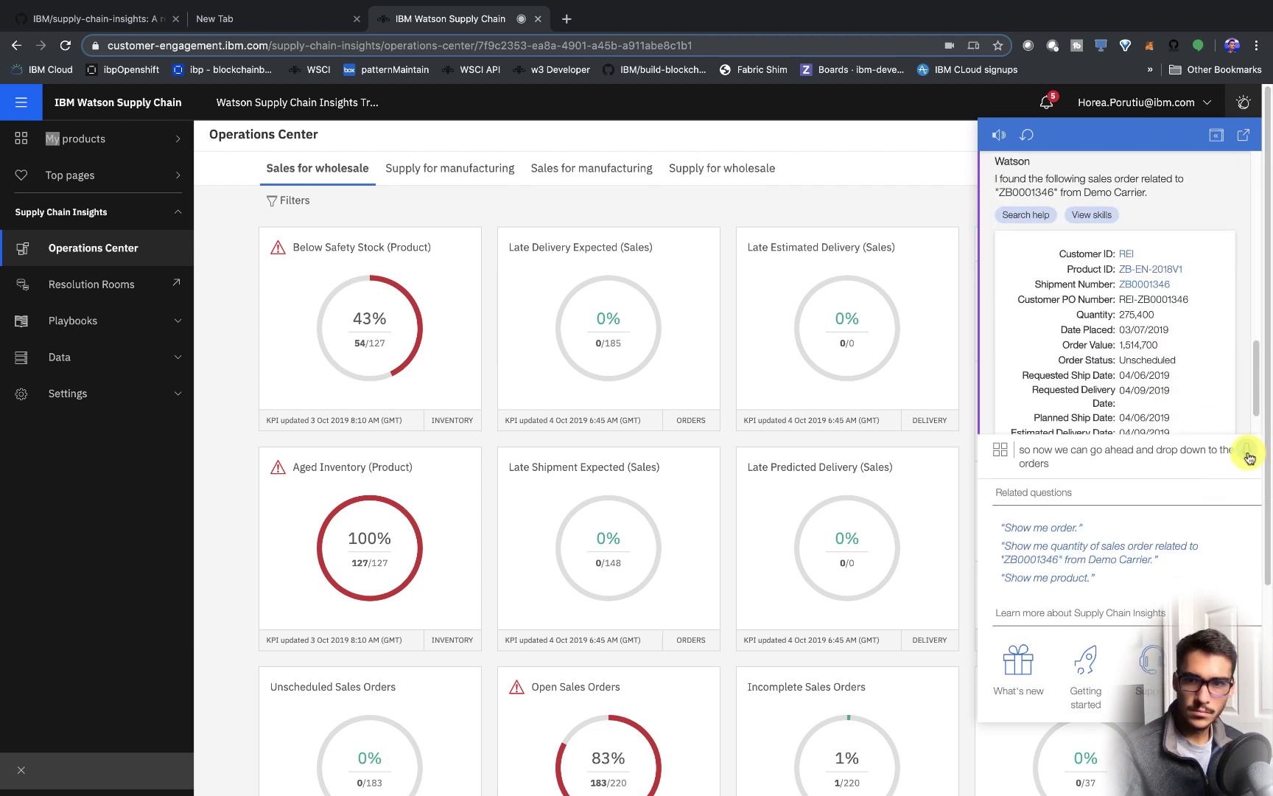
click(1247, 454)
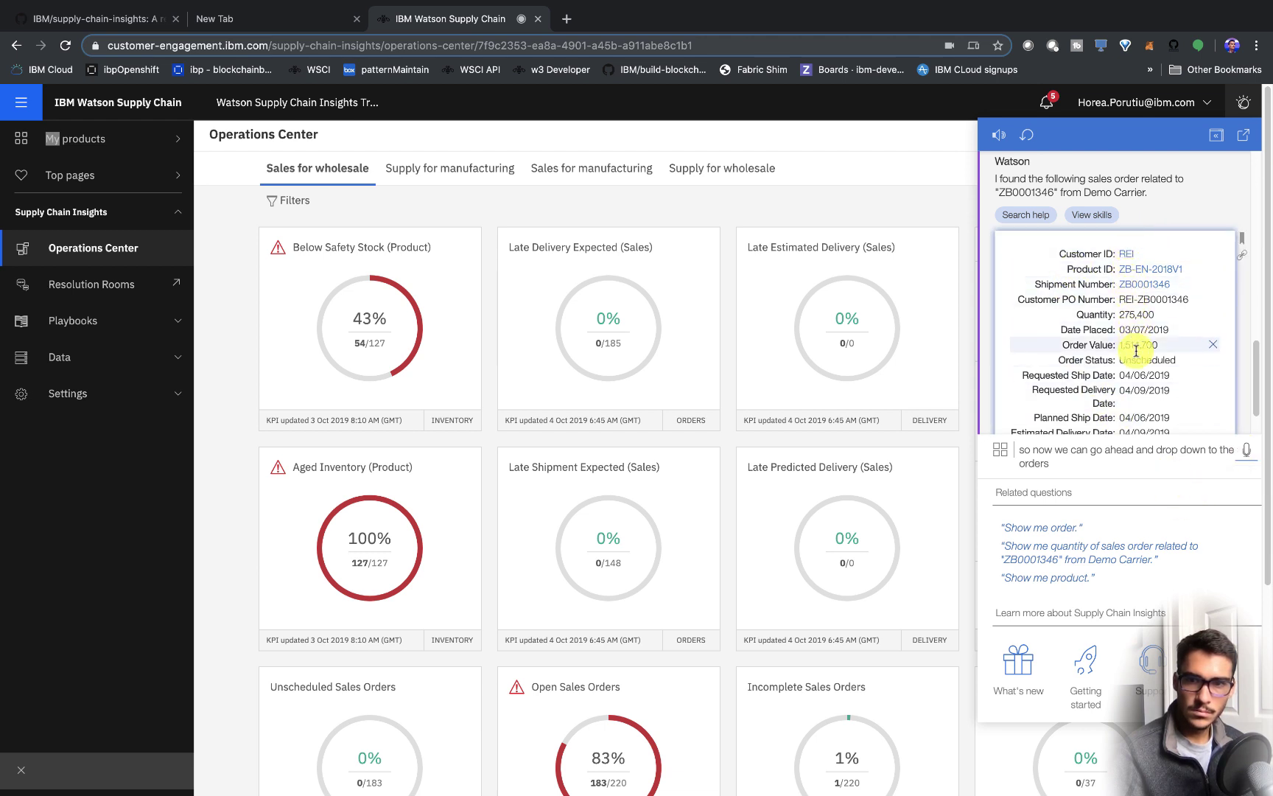
Show the order's sales shipment details from Southeastern DC to REI FL - Jacksonville
scroll(1138, 331, down, 2)
scroll(1136, 359, up, 3)
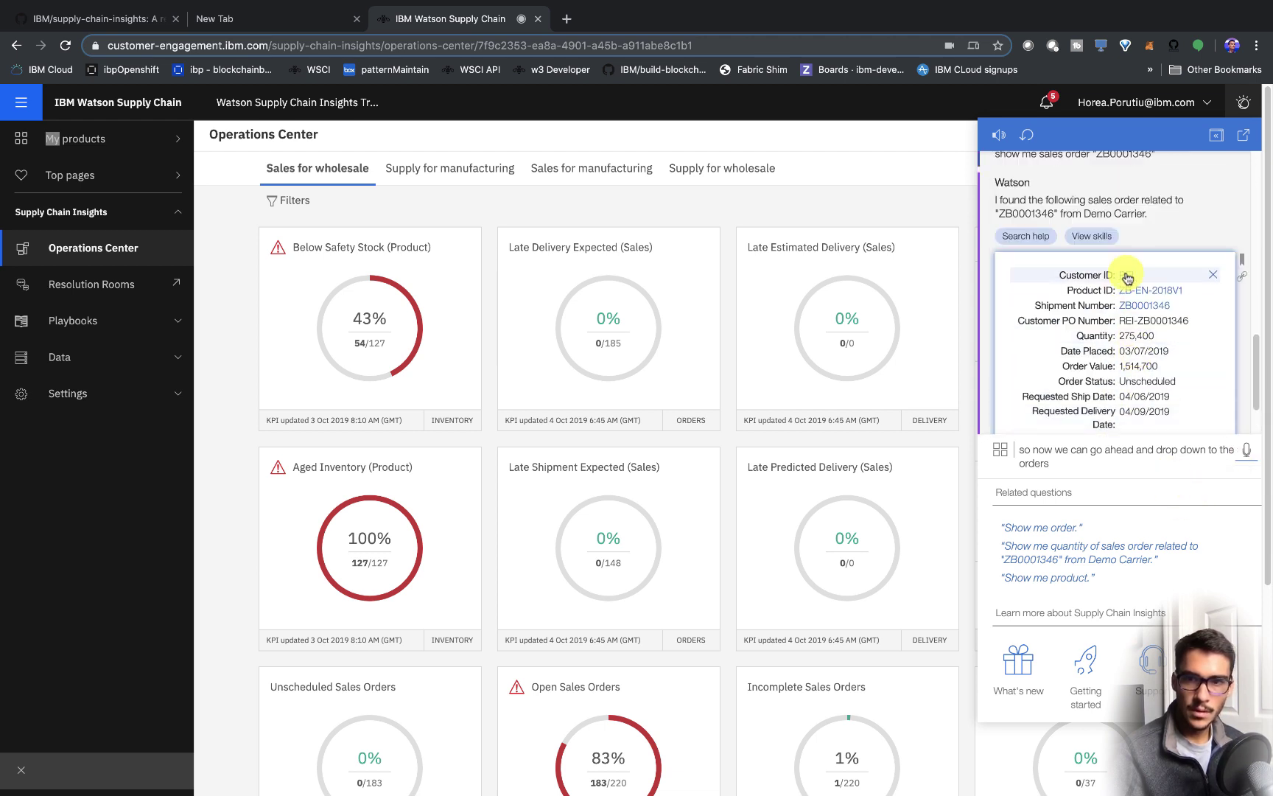
click(1133, 308)
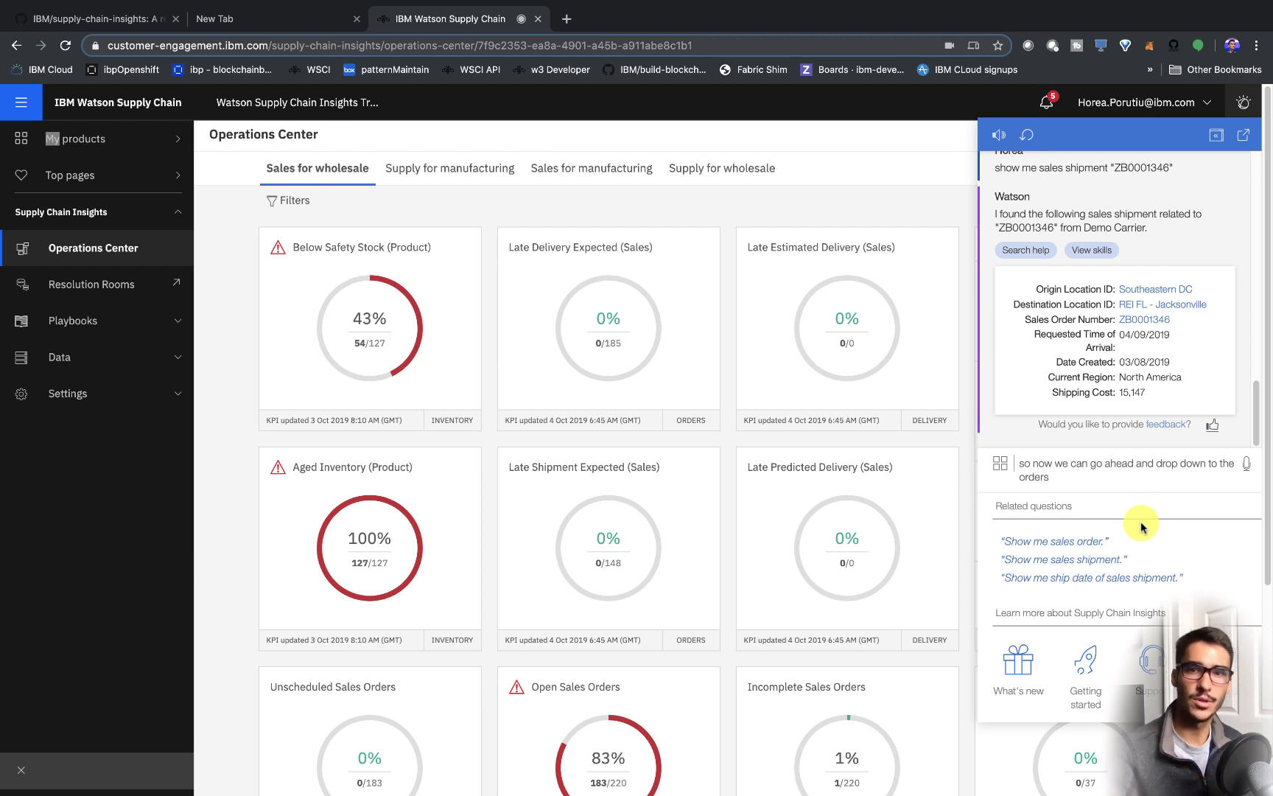
Close Watson and list the 148 unscheduled open sales orders in table view
click(1244, 102)
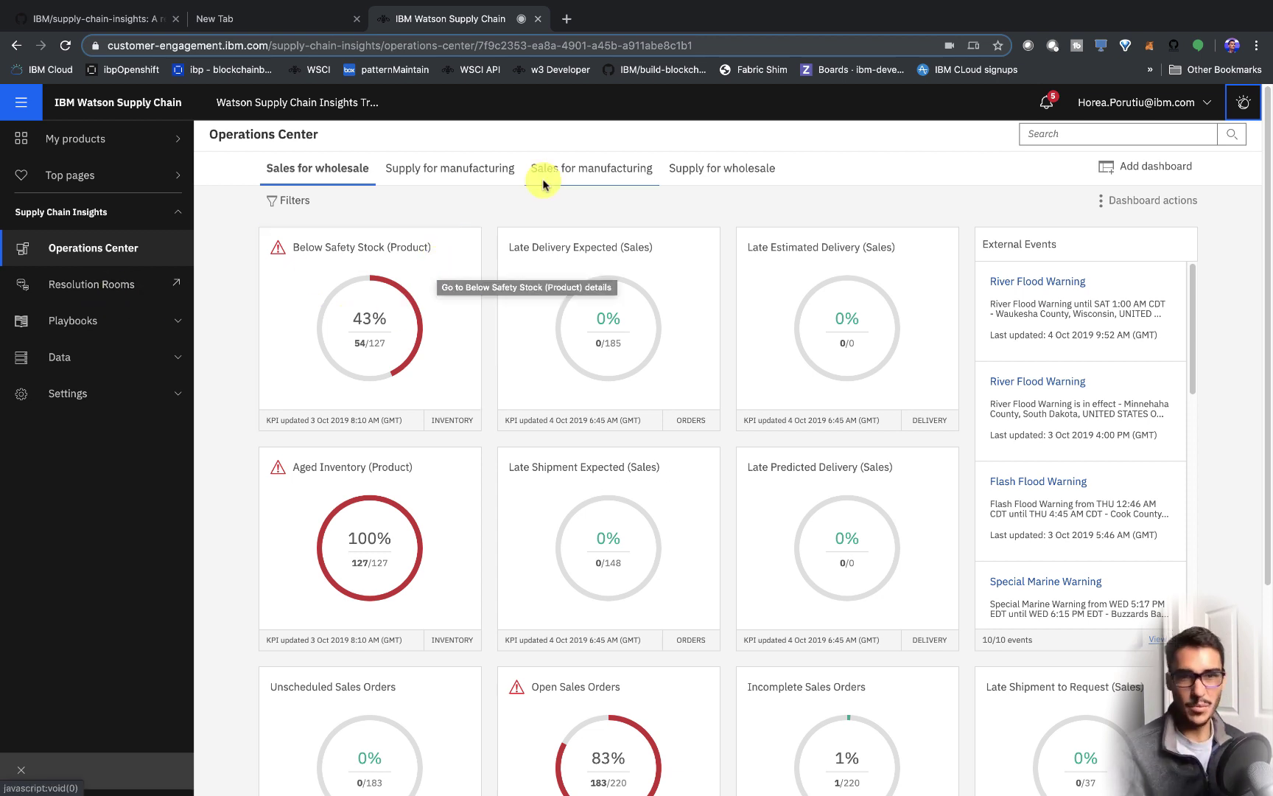
click(606, 704)
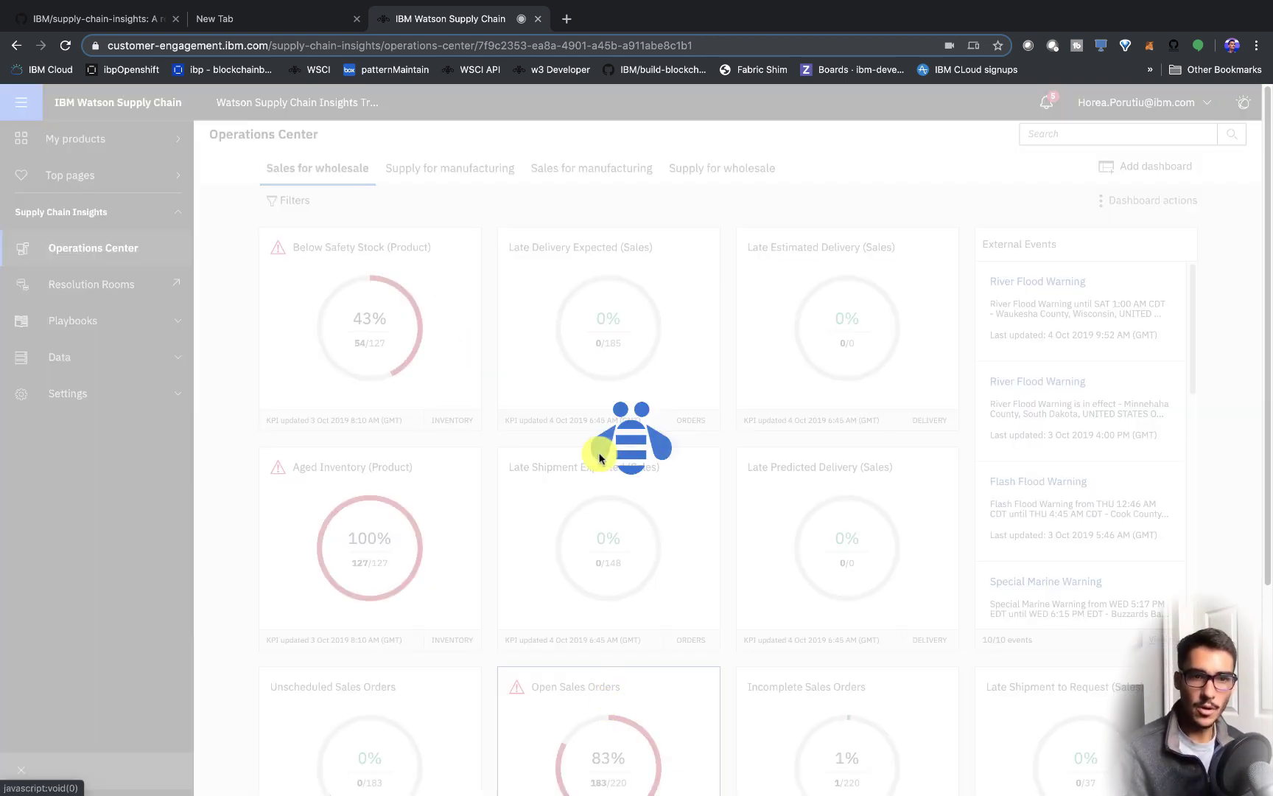
click(588, 717)
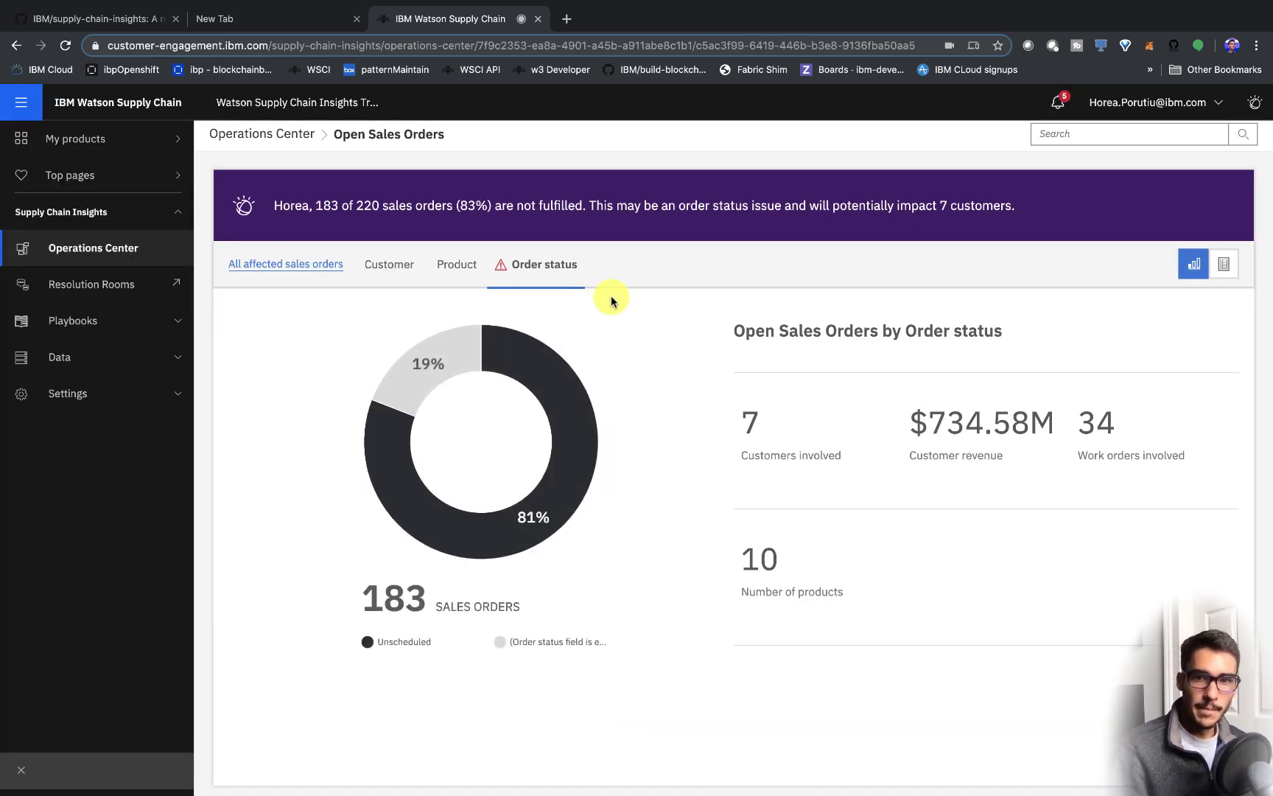
click(1225, 267)
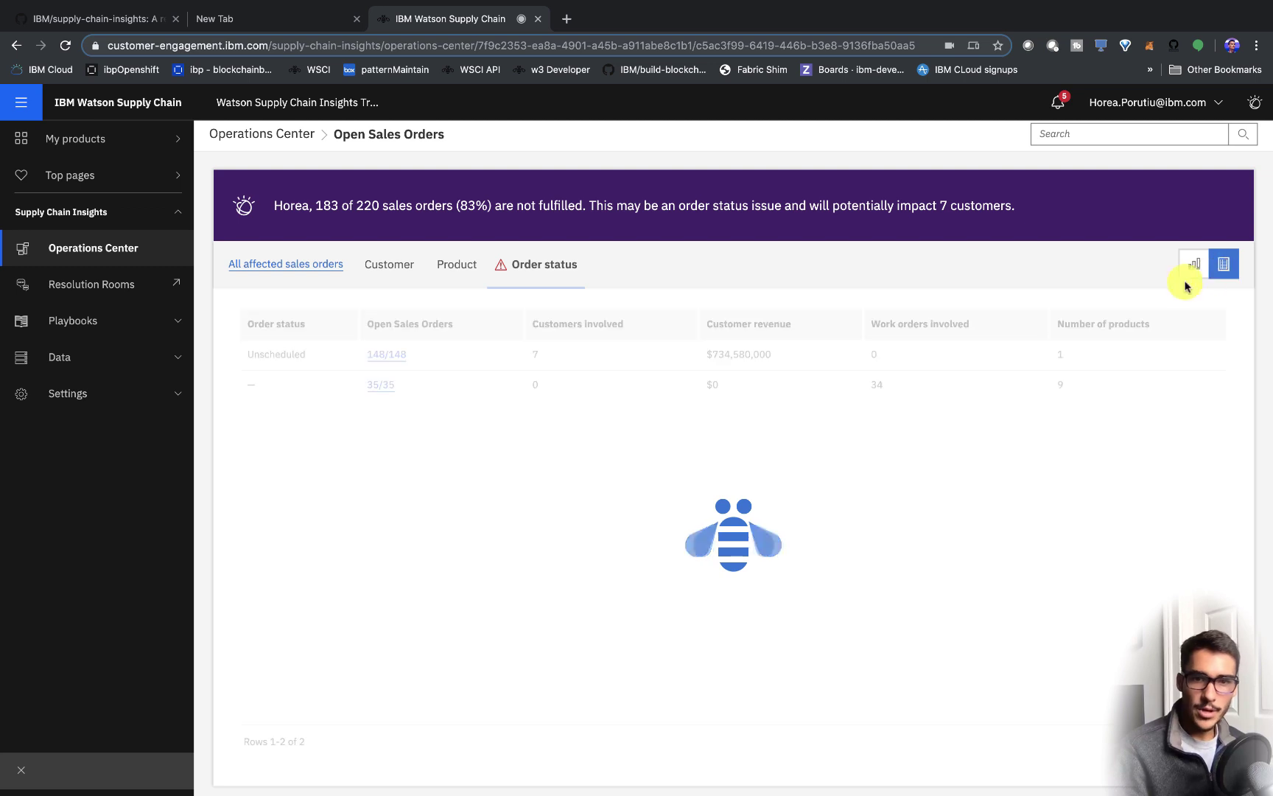
click(386, 355)
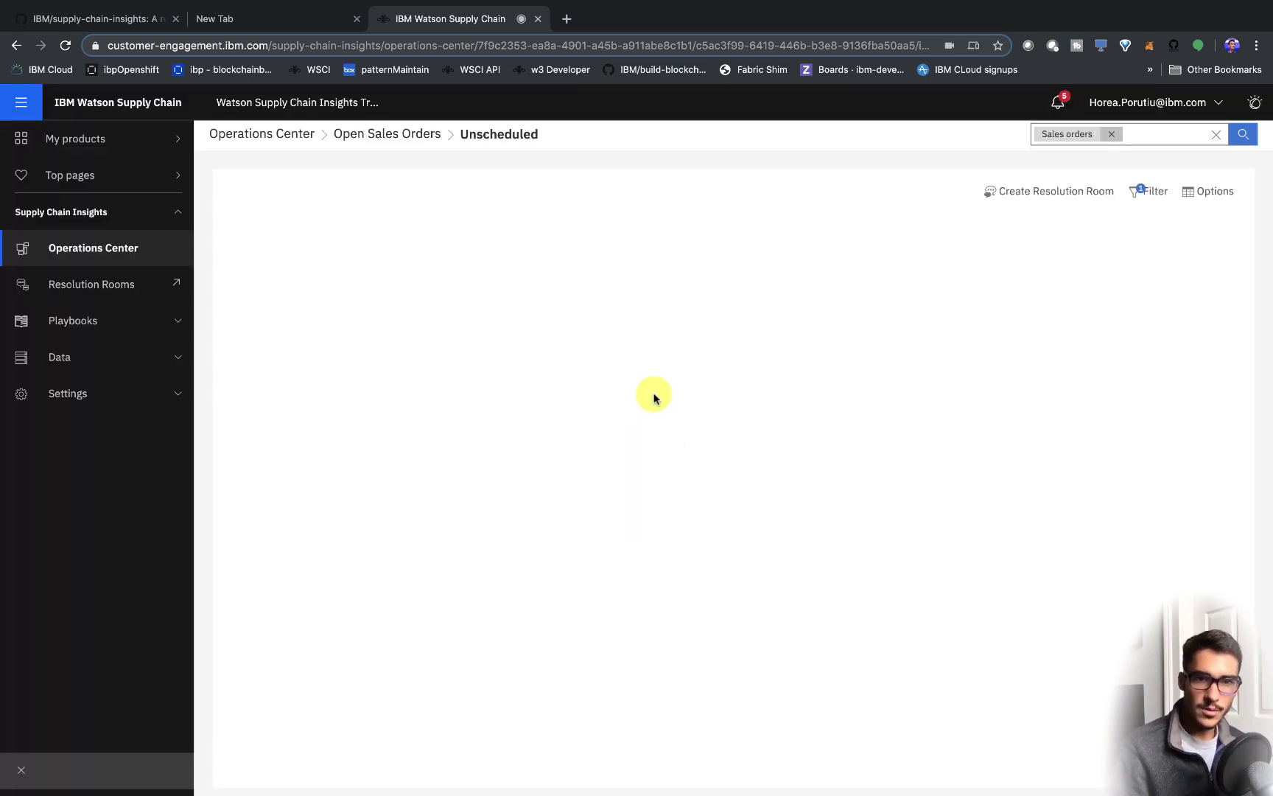
Show sales order ZB0001406's related shipment from Southwestern DC to Phoenix
click(319, 291)
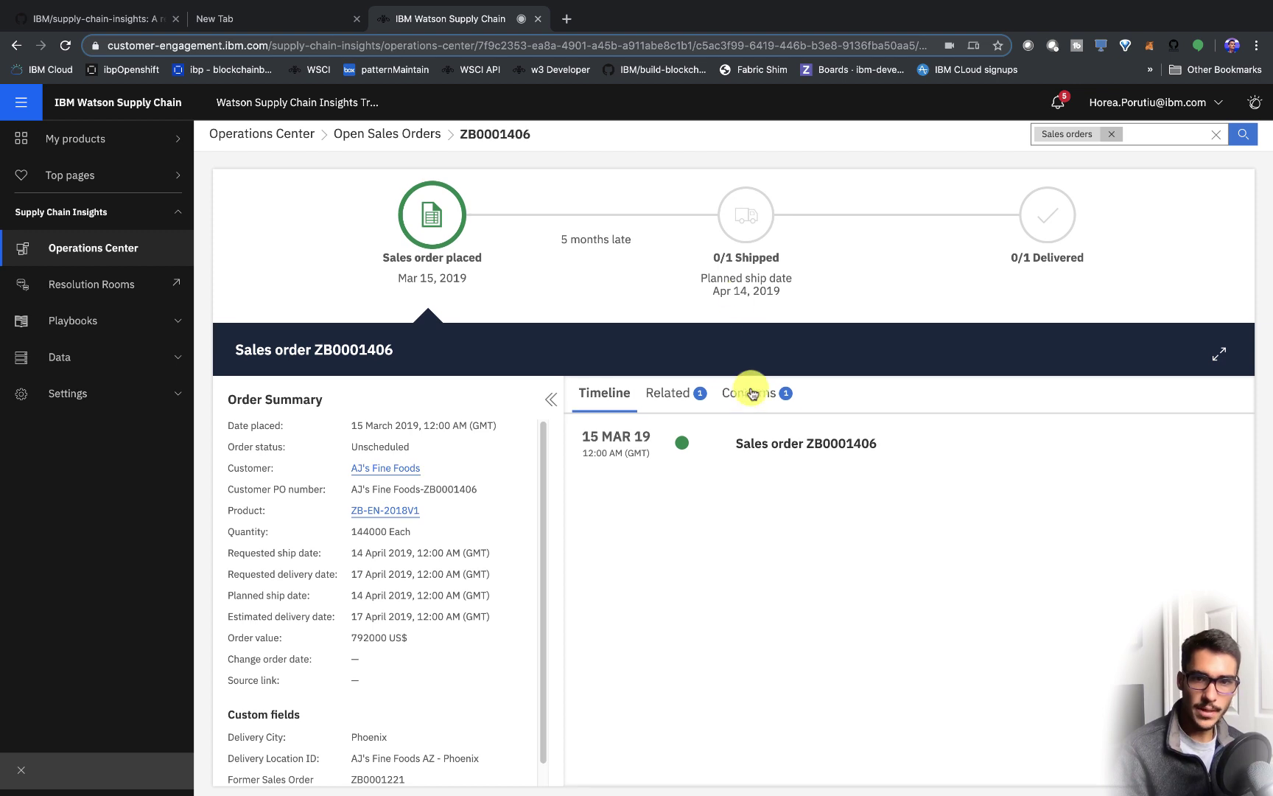
click(754, 396)
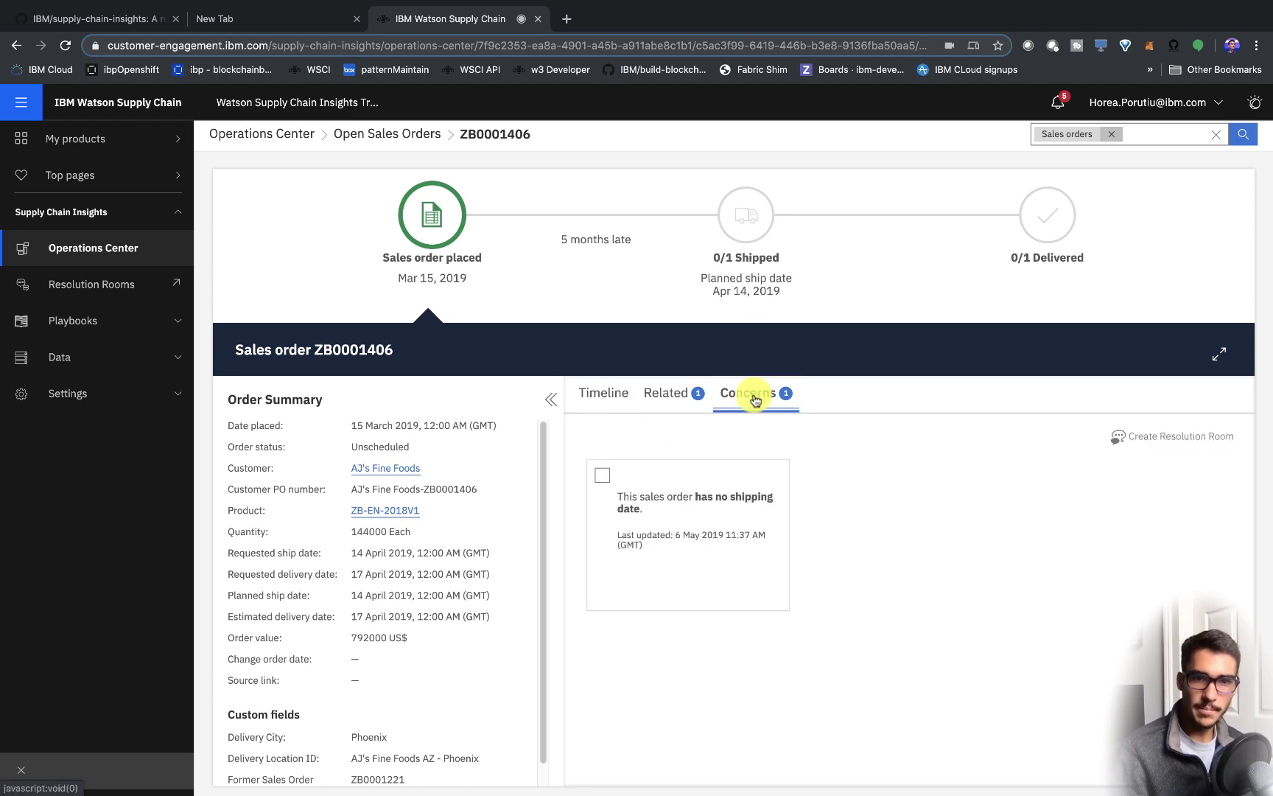
click(706, 410)
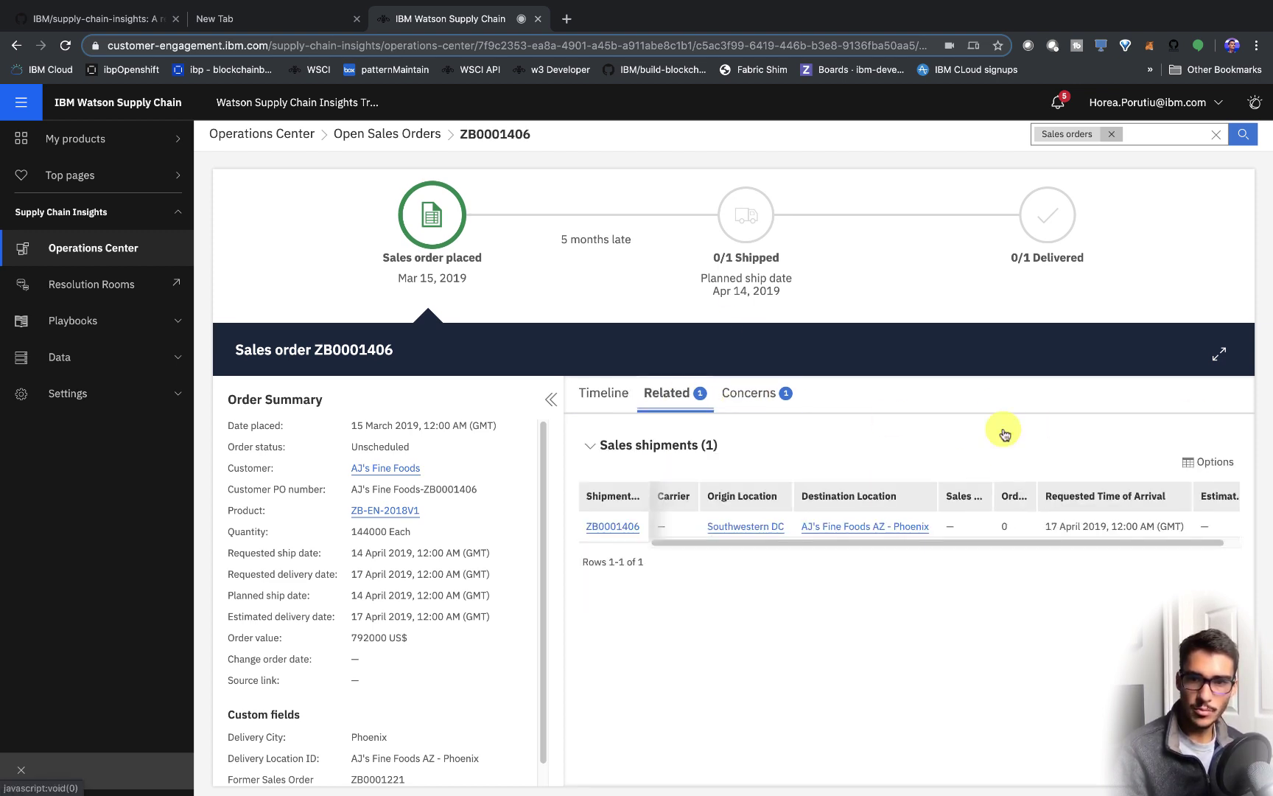
In Resolution Rooms, open the public, New-status room Supply order ZB-PO-0001924 - Open Supply Orders
click(117, 288)
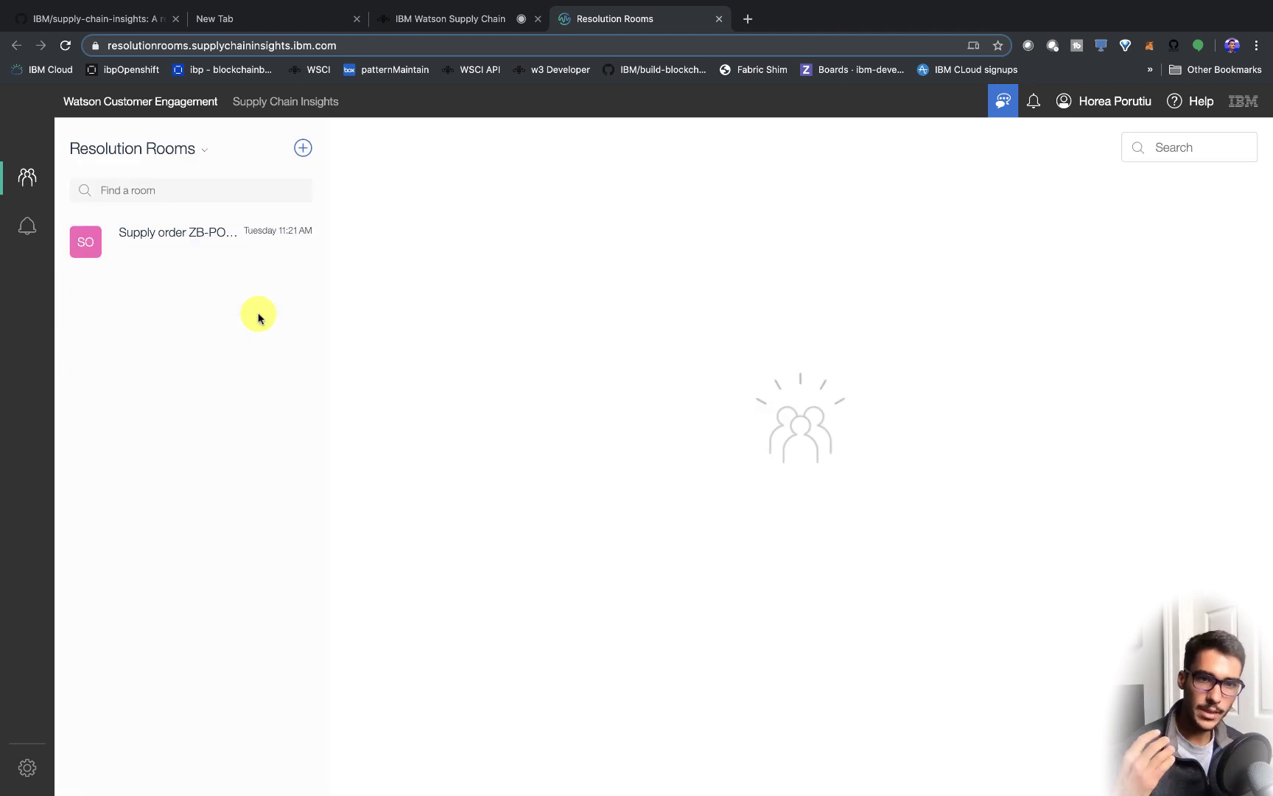
click(205, 242)
drag(632, 458, 859, 460)
click(859, 460)
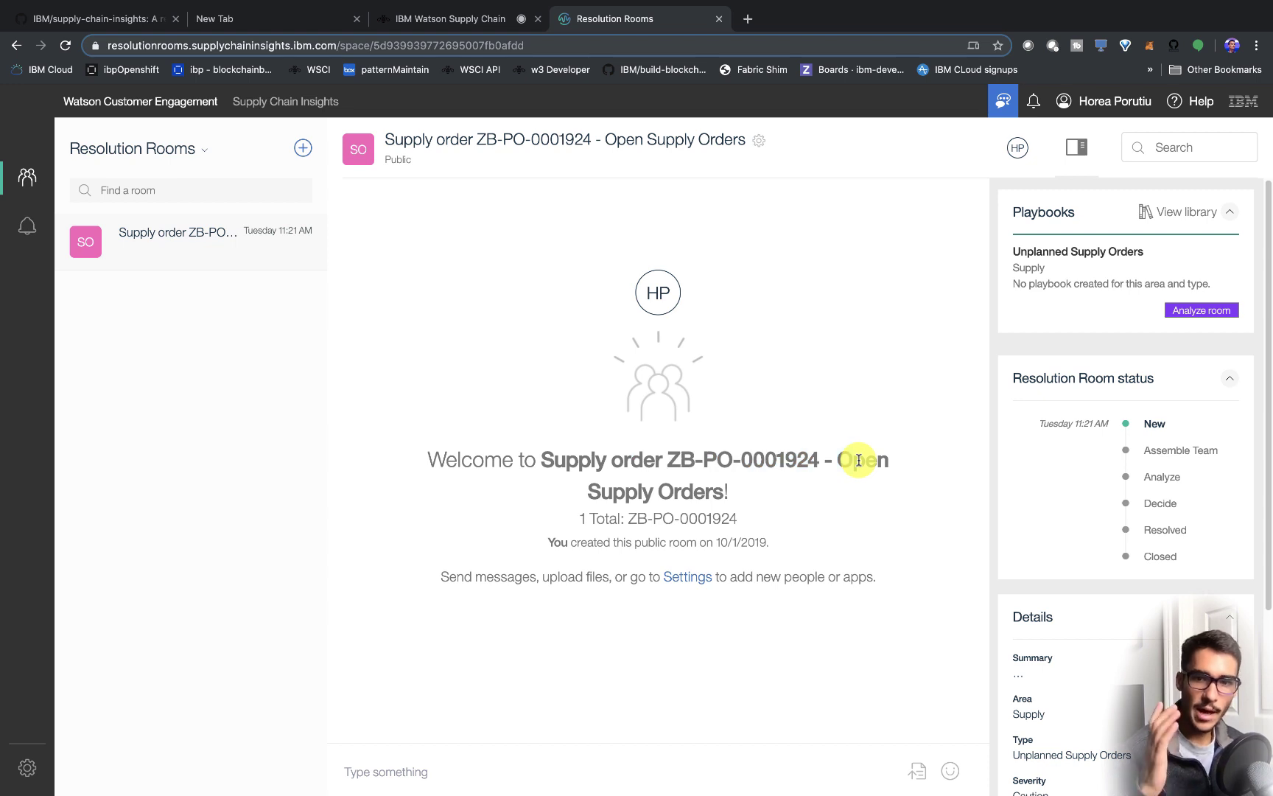